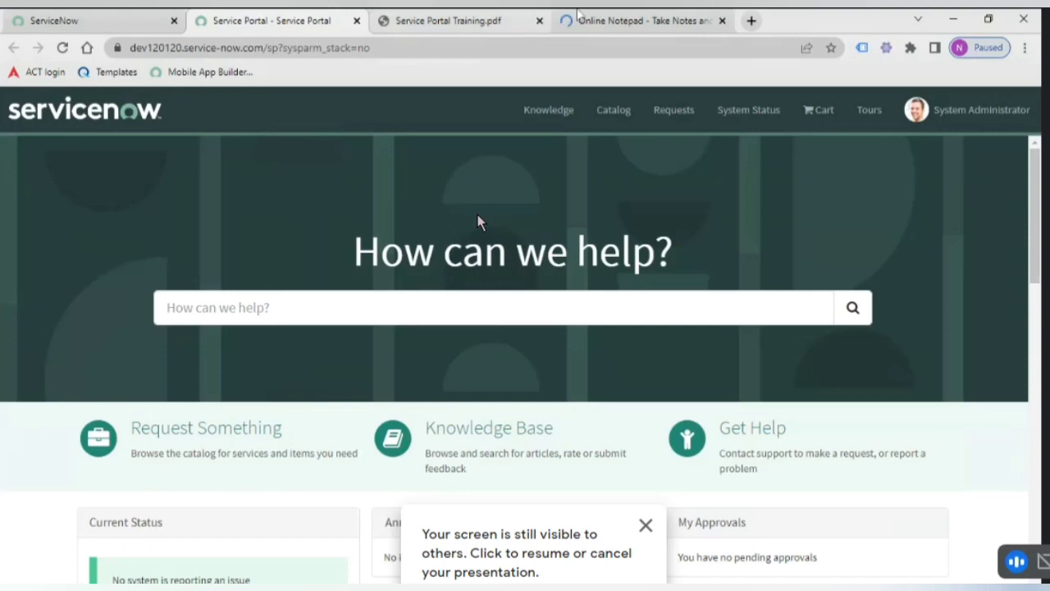
# Check the blank aNotepad online note, then go to the Service Portal Training.pdf tab.
pyautogui.click(588, 14)
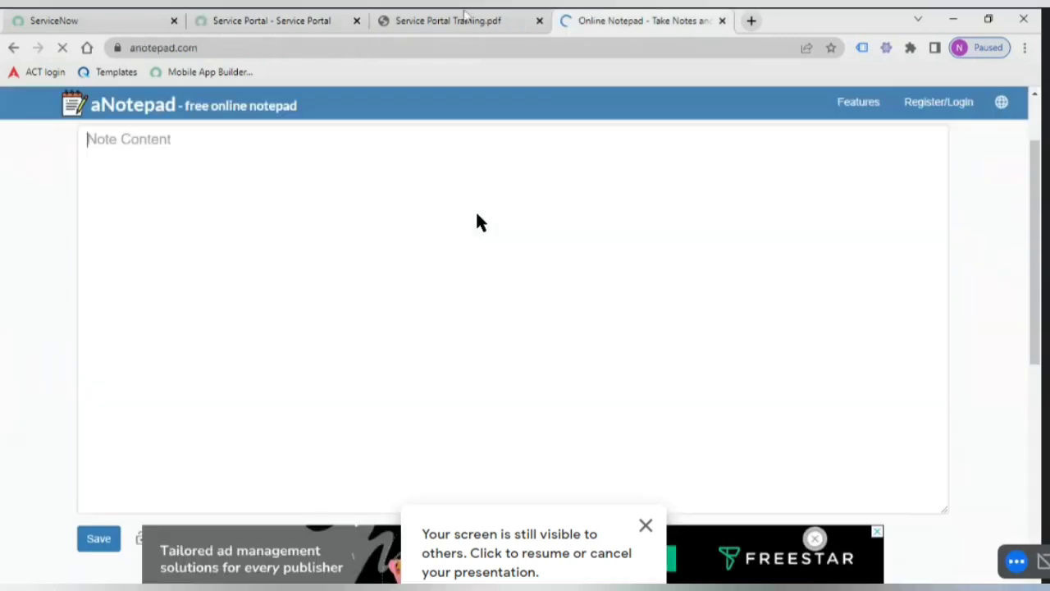
pyautogui.click(465, 16)
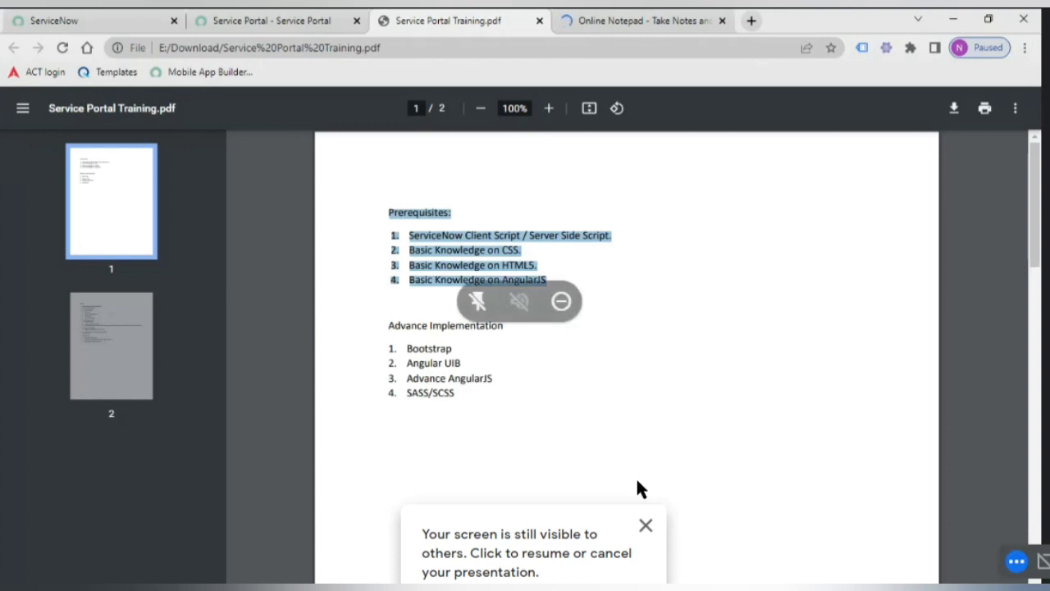
# Dismiss the sharing reminder and review the Prerequisites and Advance Implementation lists, then return to the portal.
pyautogui.click(645, 526)
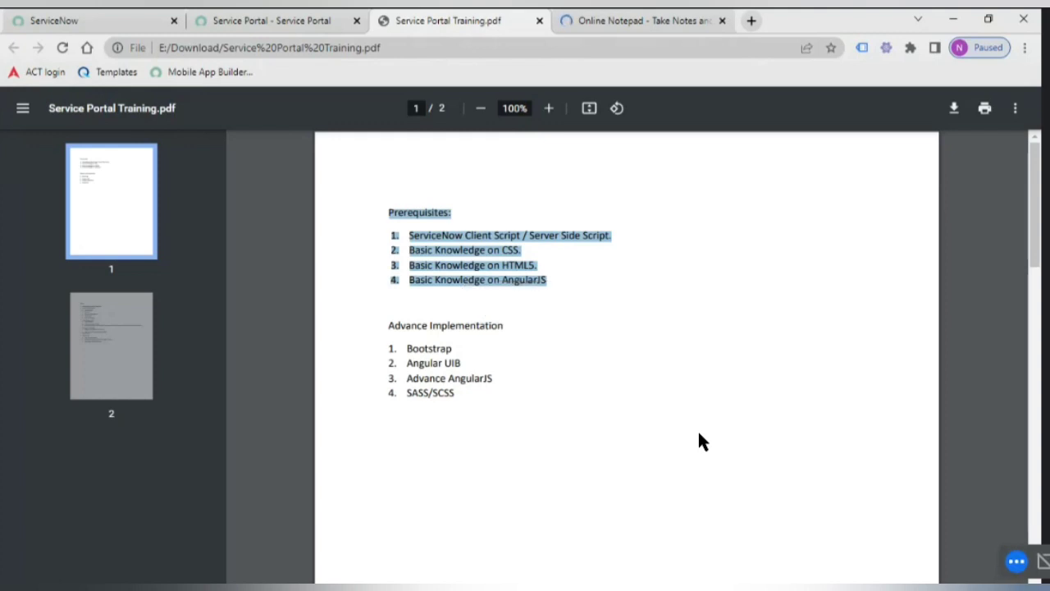
pyautogui.click(682, 374)
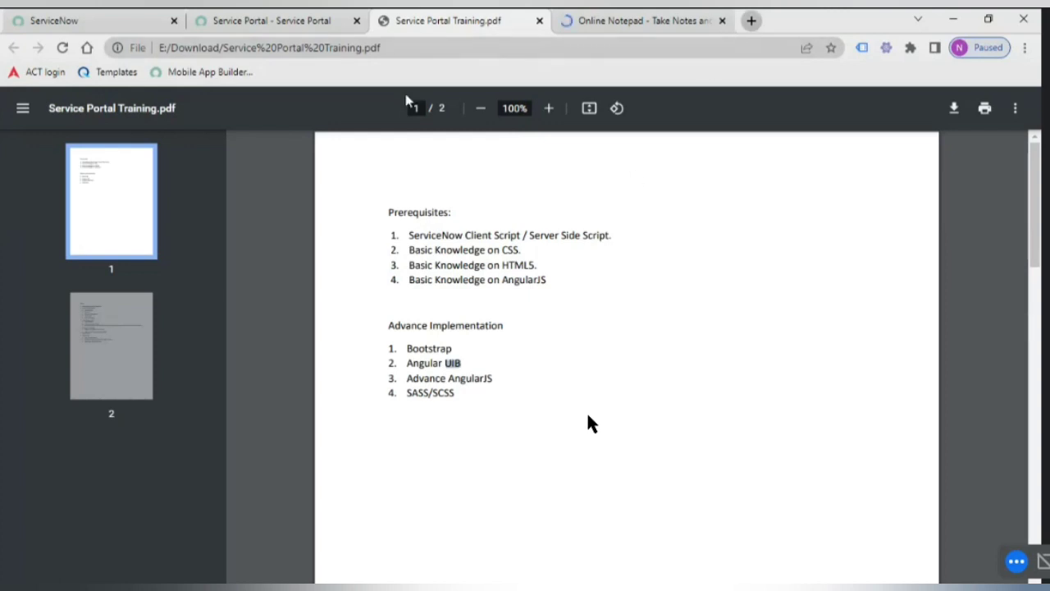
pyautogui.click(256, 18)
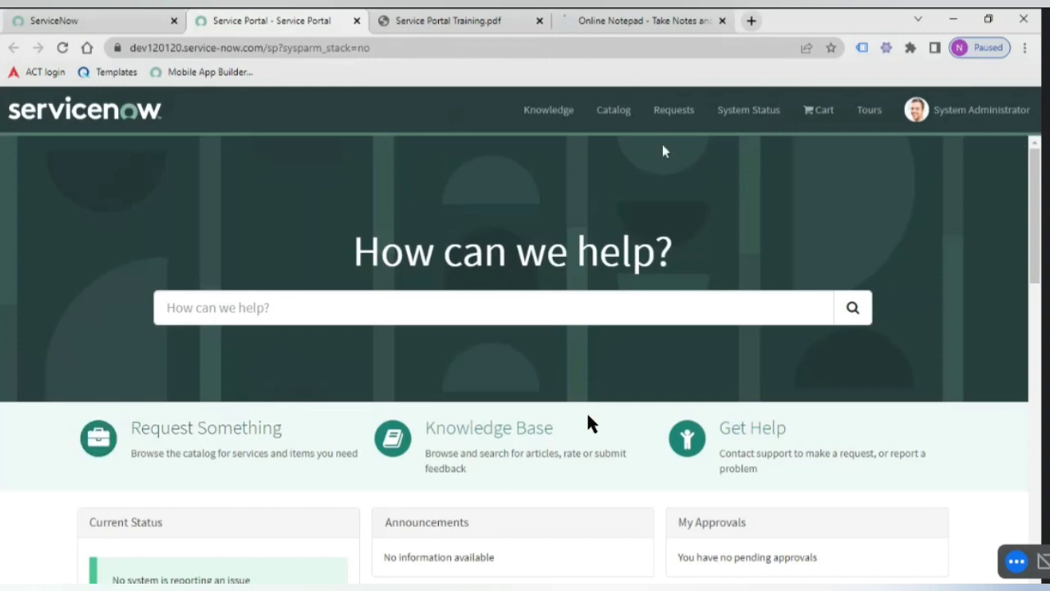
# Go back via the online notepad to page 1 of the Service Portal Training PDF.
pyautogui.click(641, 21)
pyautogui.click(490, 14)
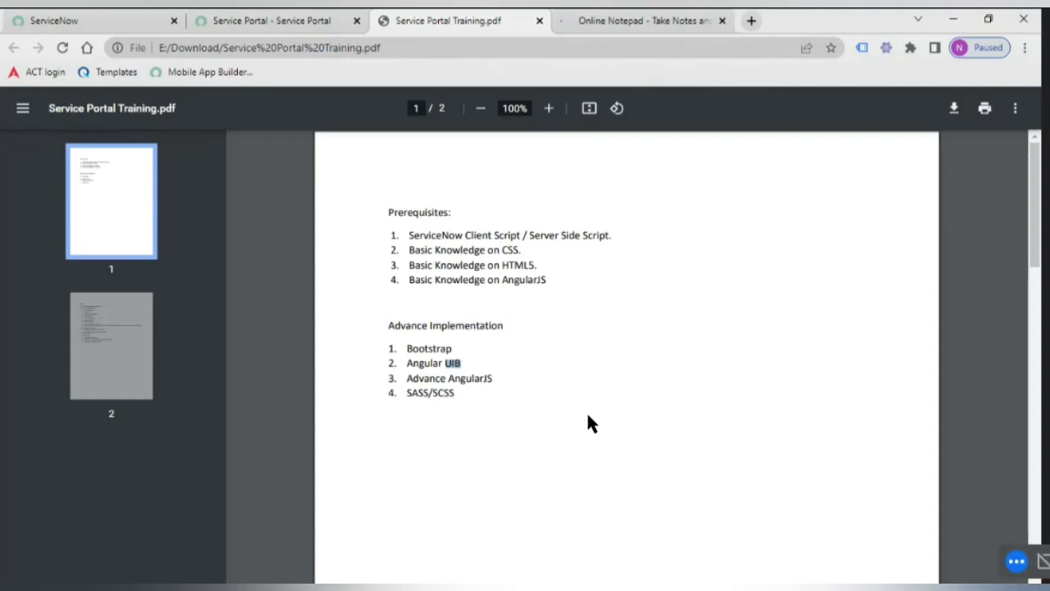
# Review the Topics list on PDF page 2, then return to the Service Portal home tab.
pyautogui.scroll(-10, 587, 415)
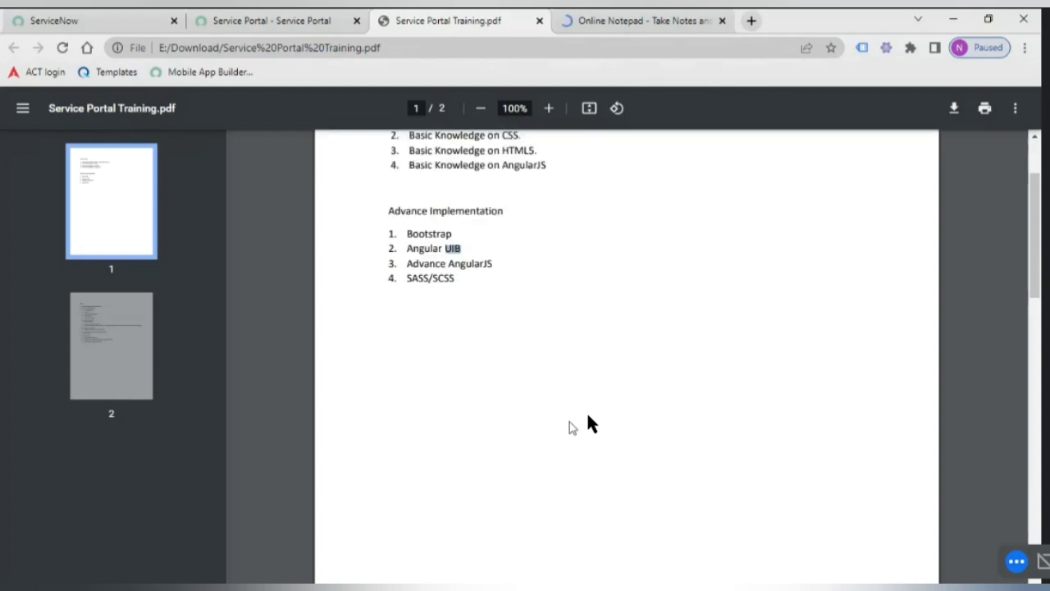
pyautogui.scroll(-3, 589, 423)
pyautogui.scroll(2, 589, 423)
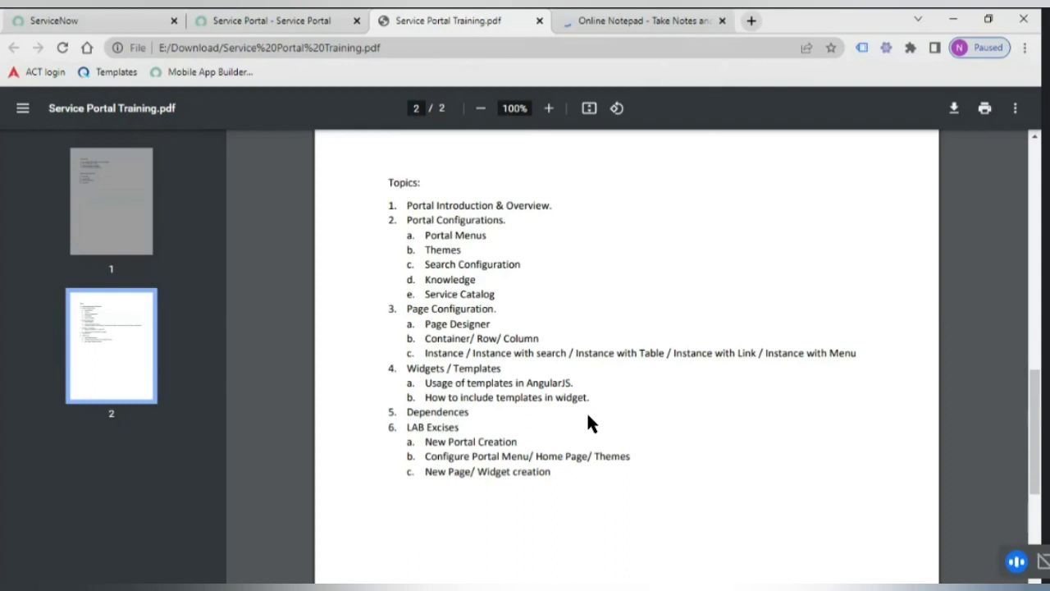
pyautogui.hotkey('ctrl', 'shift', 'Tab')
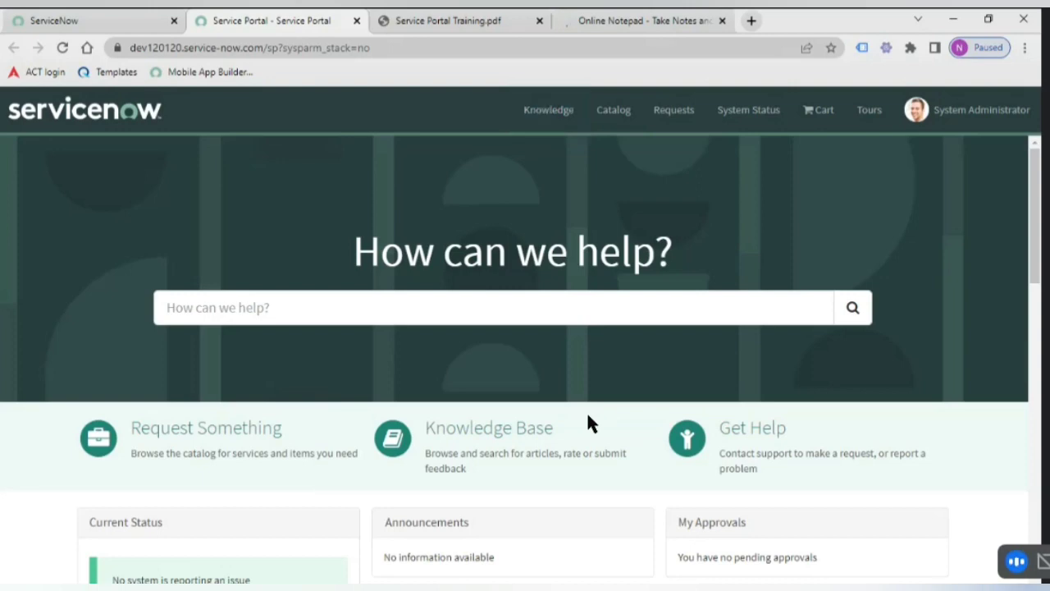
# Look over the portal home page widgets, then bring back the PDF's page 2 Topics list.
pyautogui.scroll(-3, 588, 422)
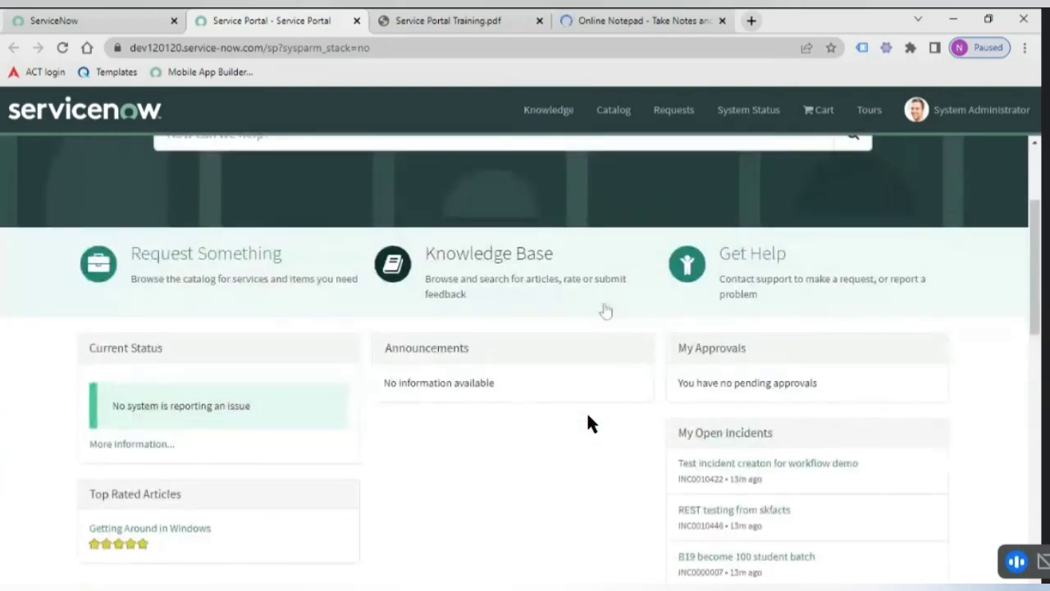
pyautogui.scroll(2, 587, 423)
pyautogui.scroll(1, 588, 423)
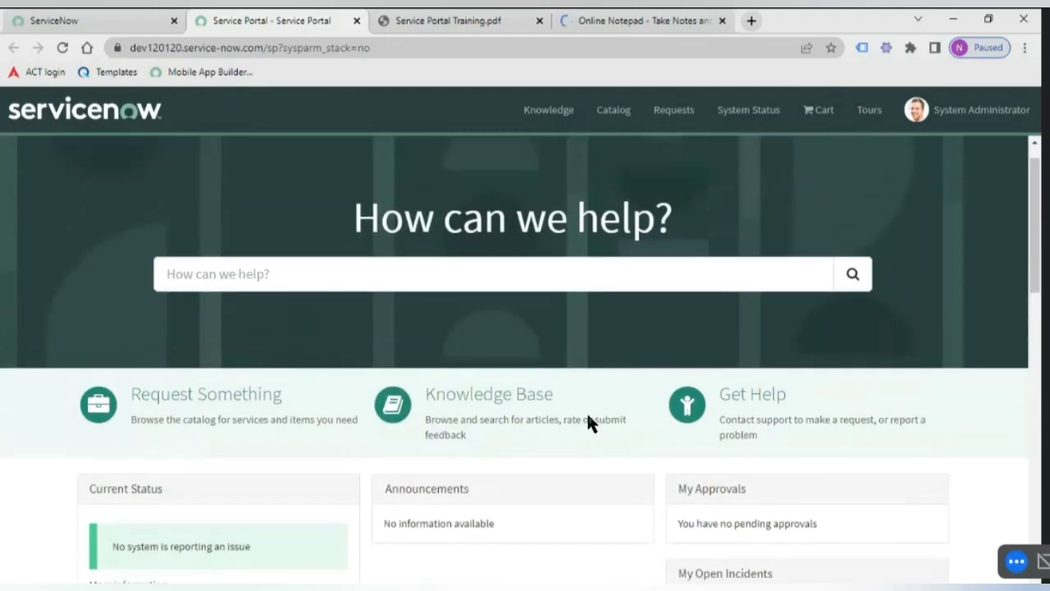
pyautogui.scroll(1, 588, 423)
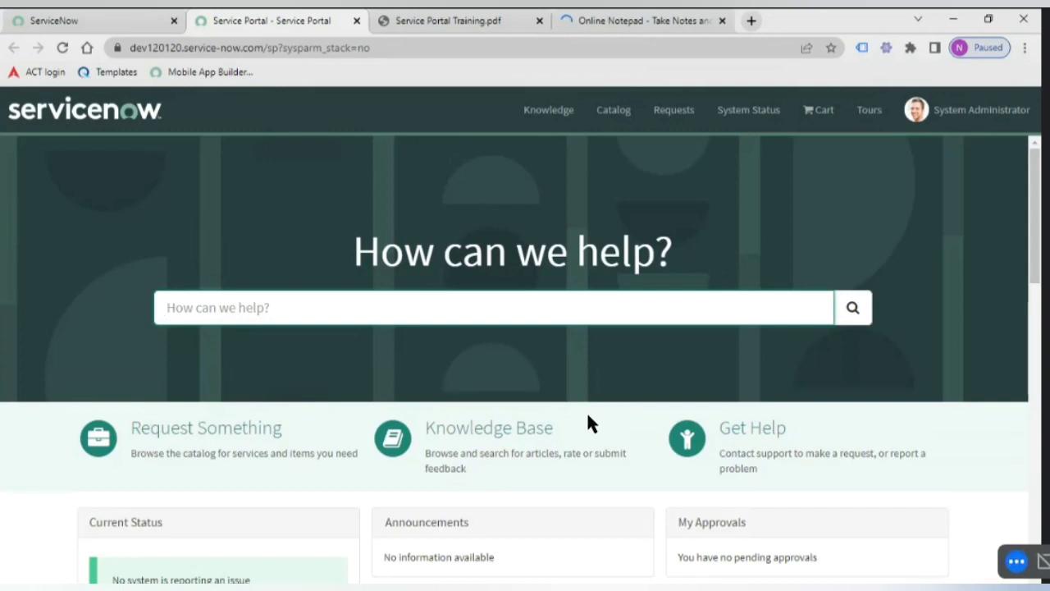
pyautogui.click(483, 21)
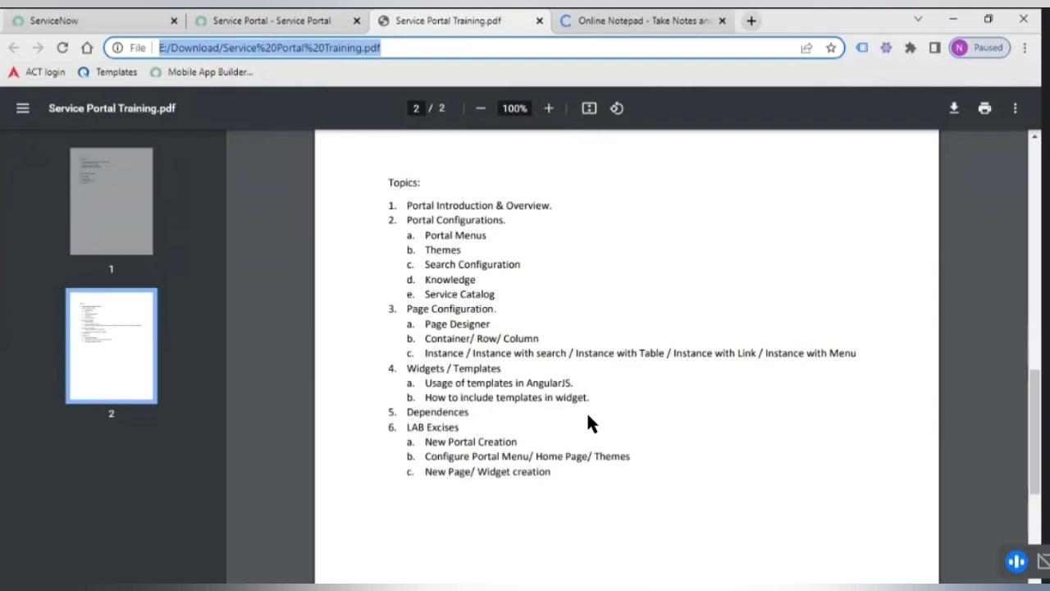
# Go to the Service Portal tab and open the Requests page listing open incidents.
pyautogui.click(263, 20)
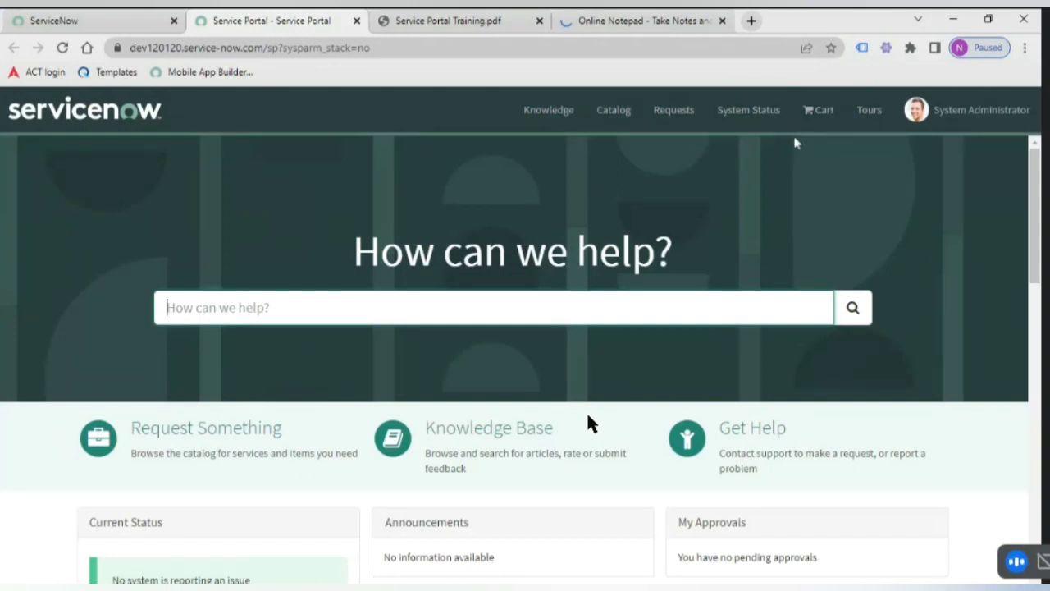
pyautogui.click(662, 113)
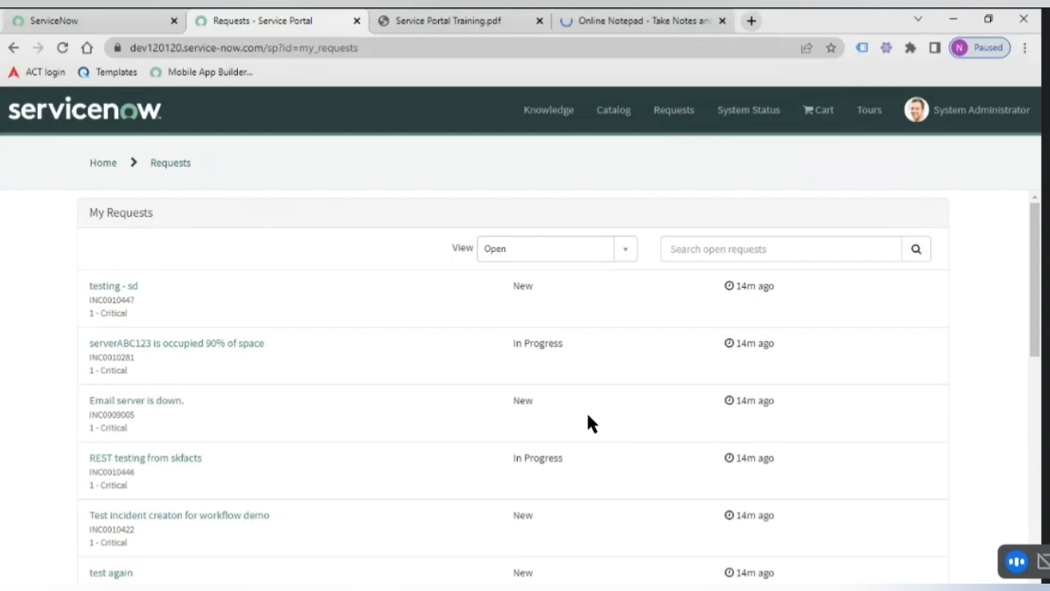
# Return to the portal home via the ServiceNow logo after glancing at the PDF Topics.
pyautogui.click(132, 113)
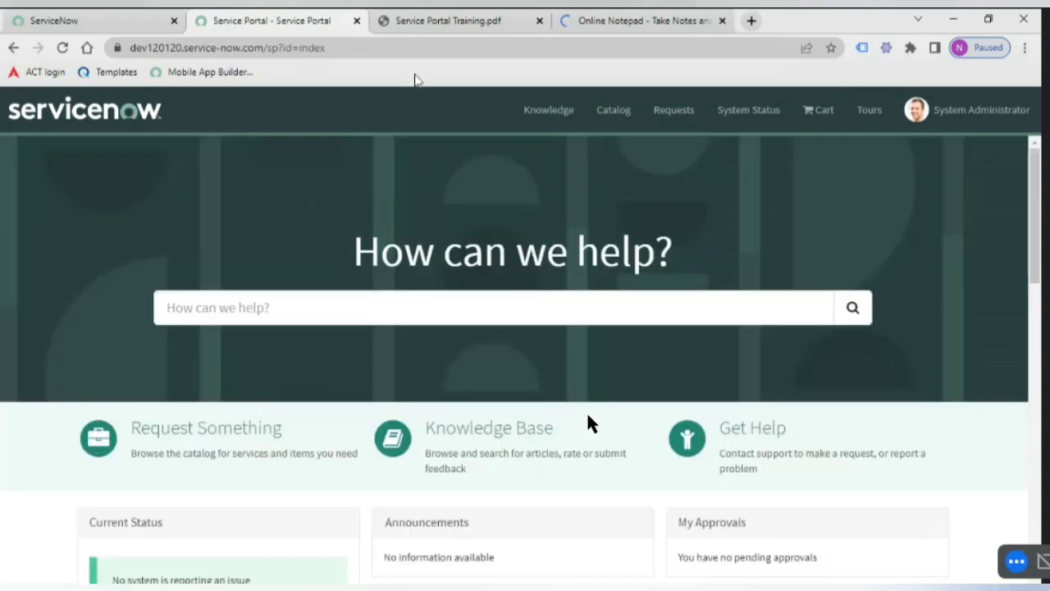
pyautogui.click(447, 21)
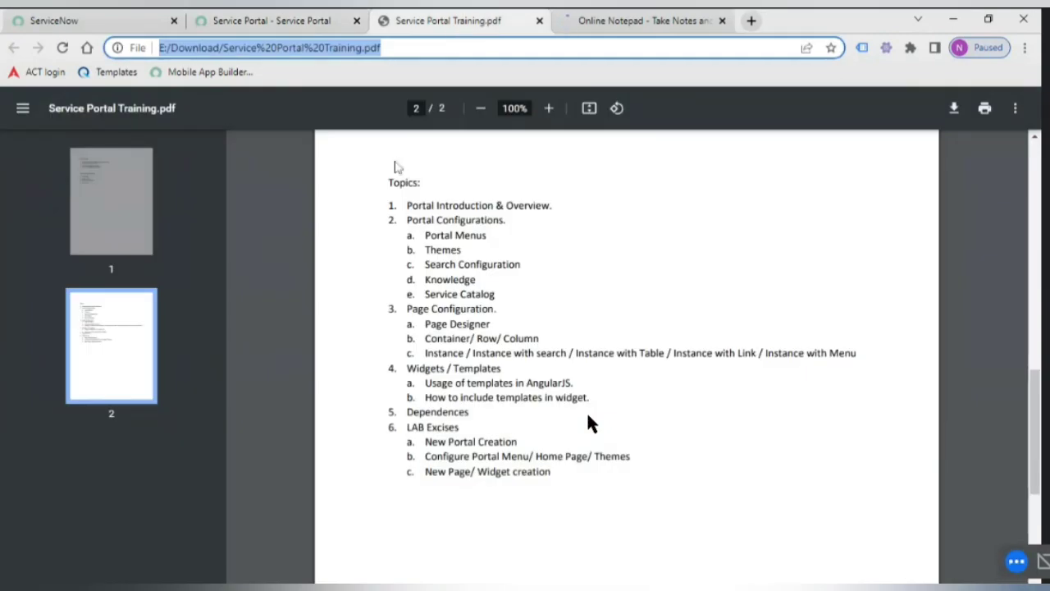
pyautogui.click(311, 26)
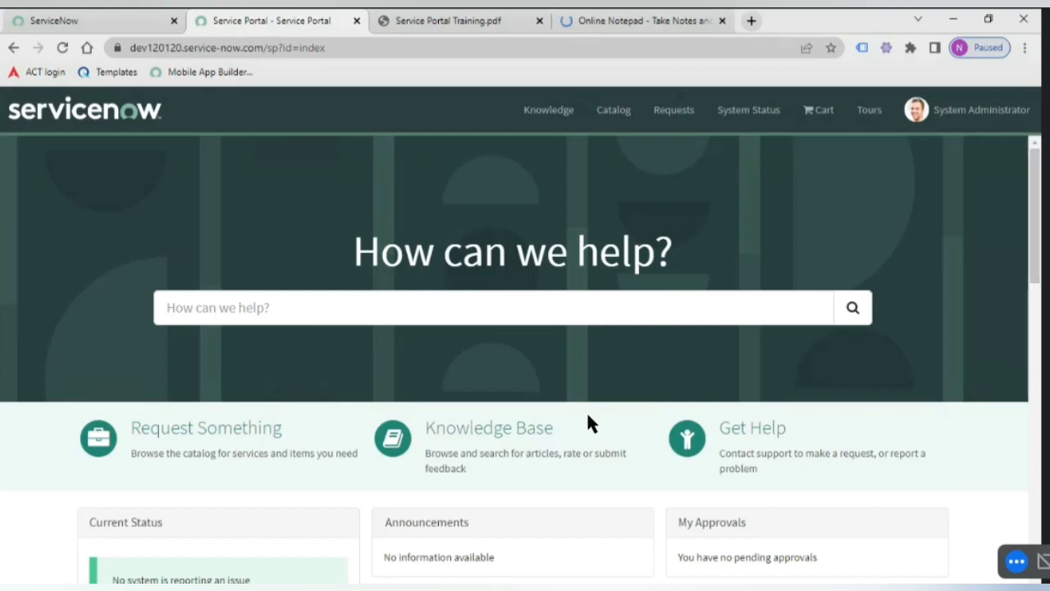
# View the Request Something catalog categories, go back home, then switch to the training PDF.
pyautogui.click(247, 428)
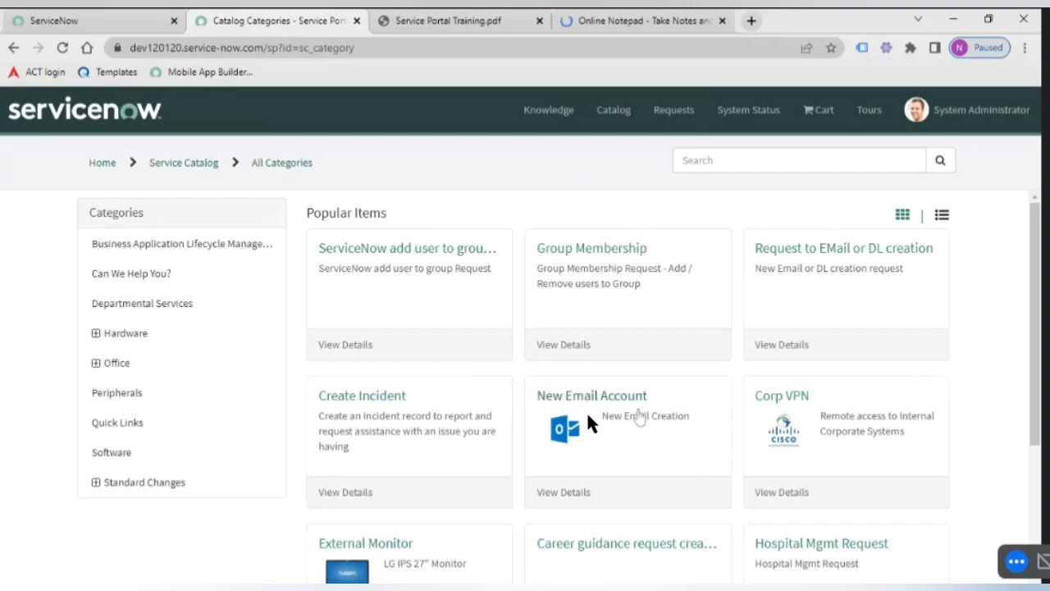
pyautogui.click(14, 48)
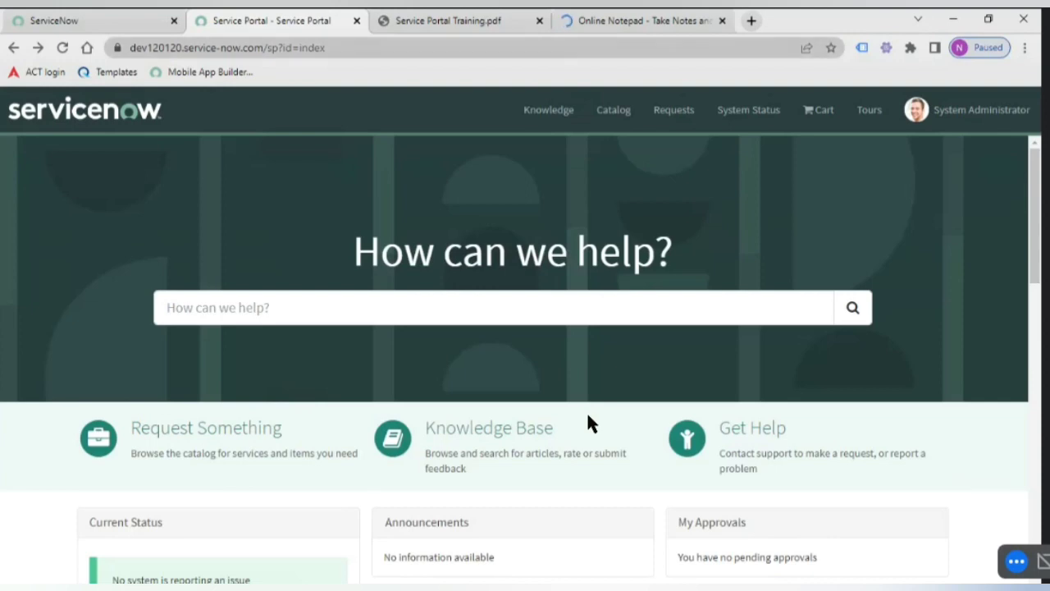
pyautogui.hotkey('ctrl', 'Tab')
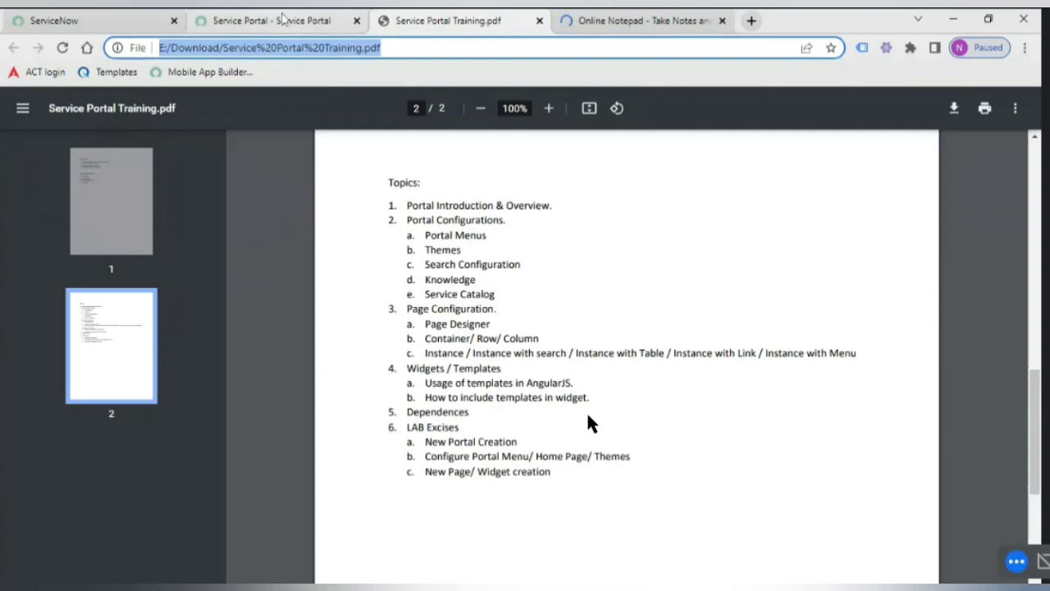
pyautogui.hotkey('ctrl', 'shift', 'Tab')
pyautogui.click(471, 315)
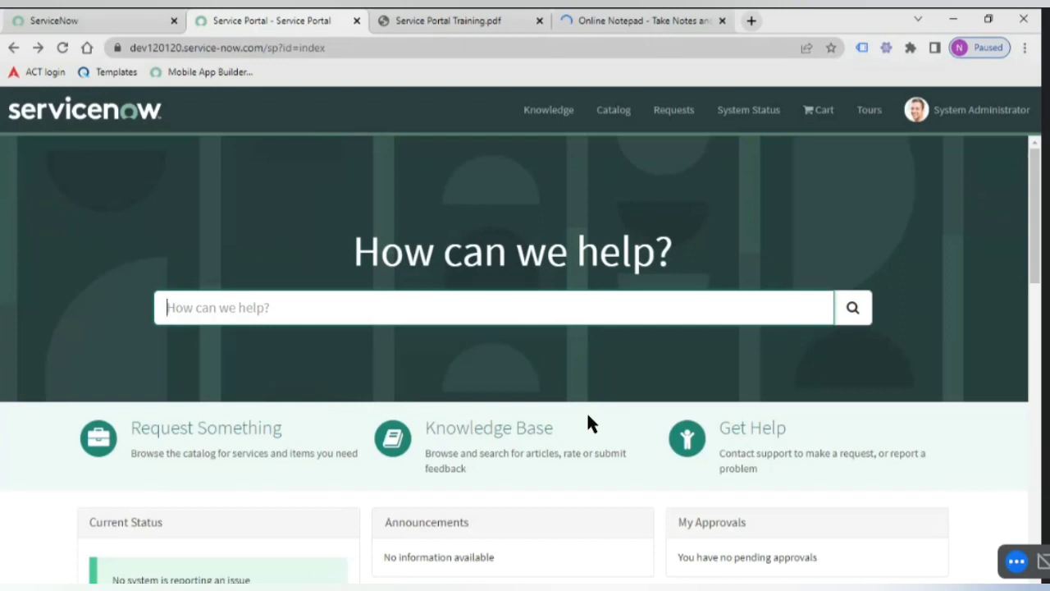
pyautogui.write('new hire')
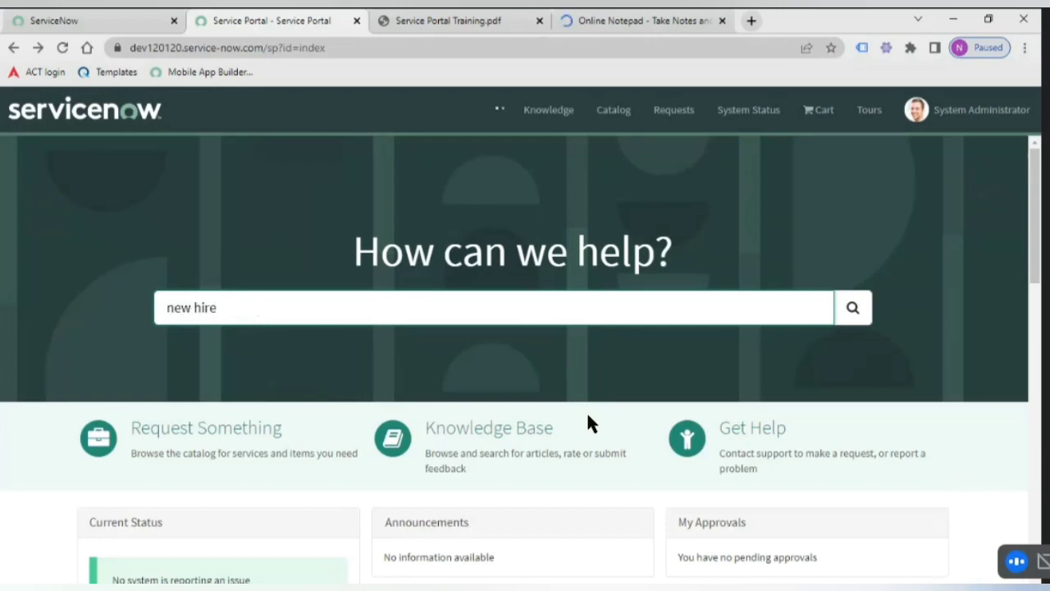
pyautogui.press('Return')
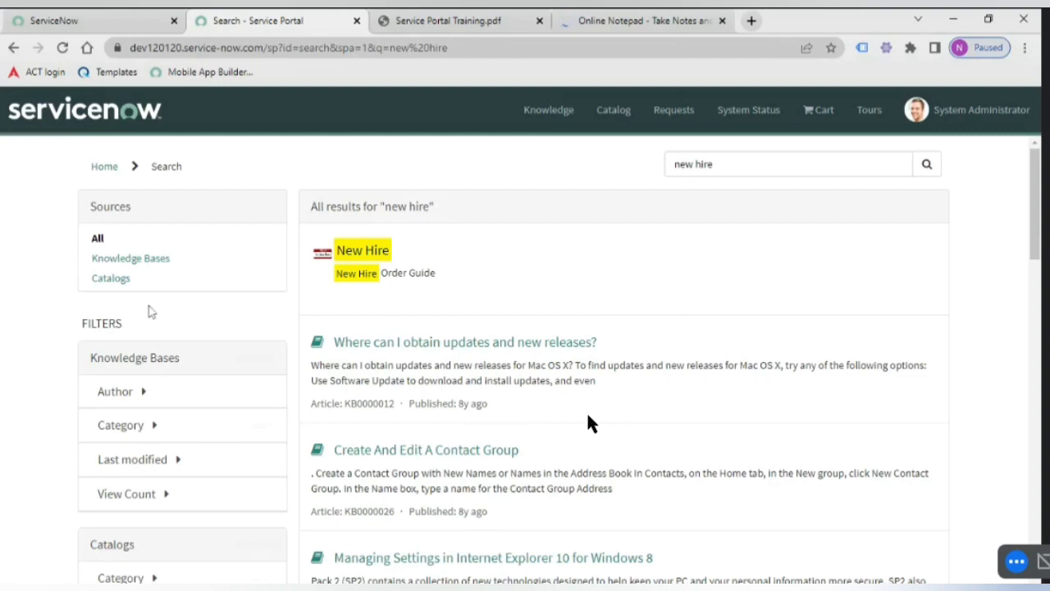
pyautogui.click(104, 166)
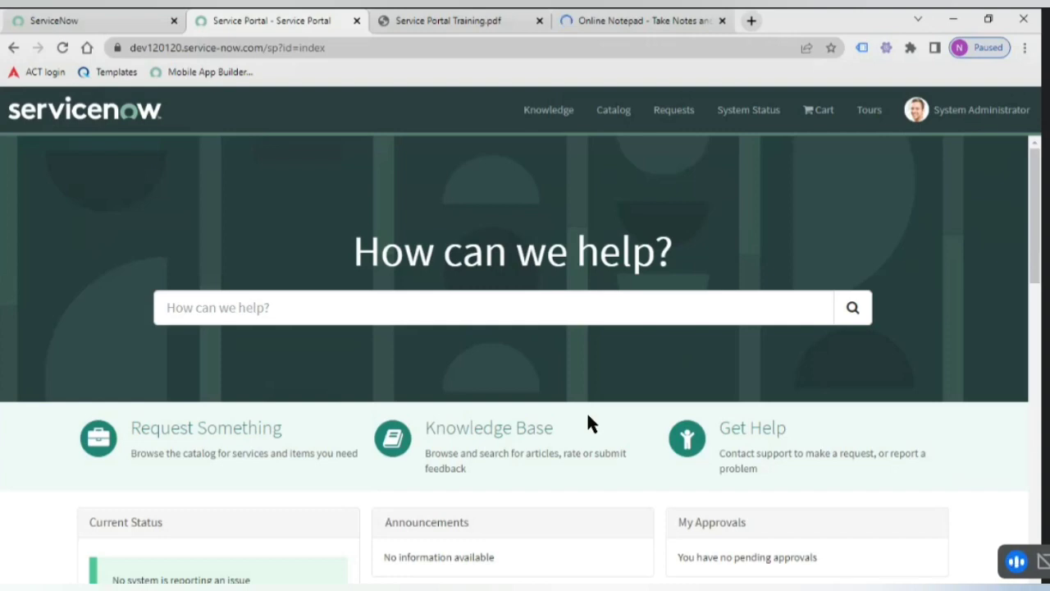
pyautogui.click(447, 23)
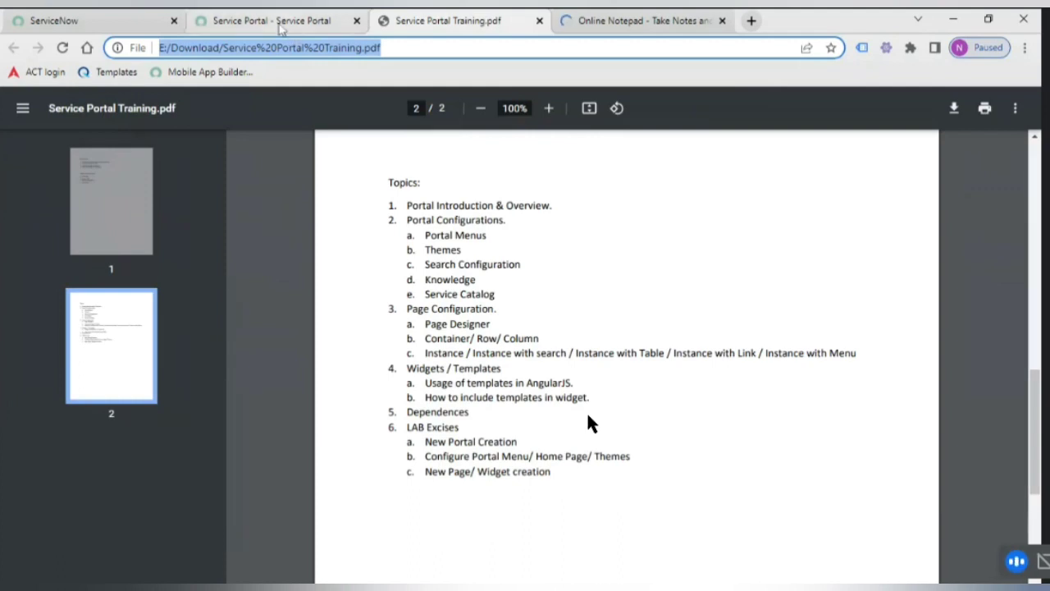
pyautogui.click(279, 23)
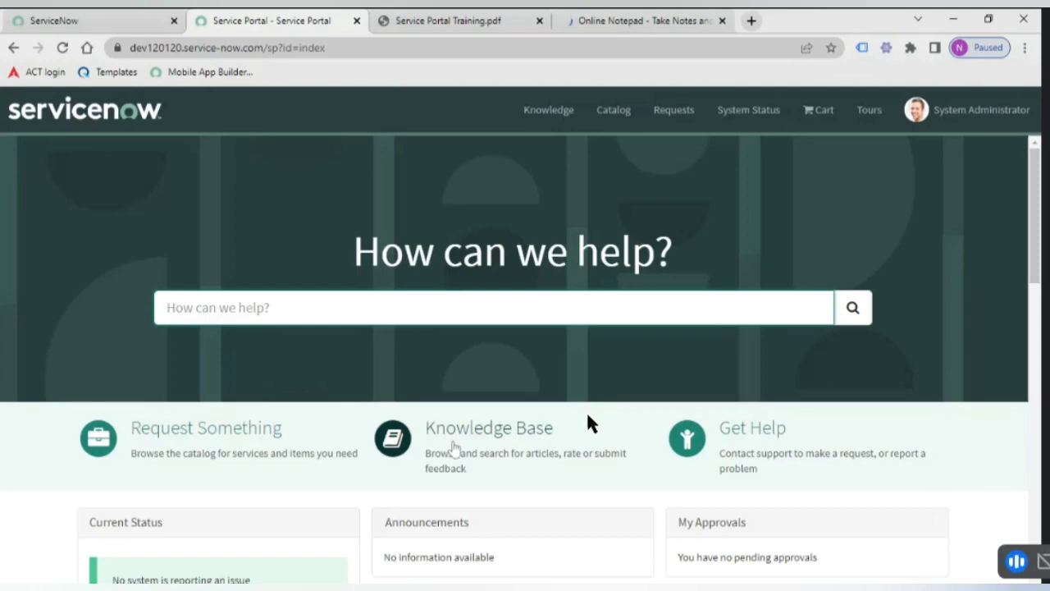
pyautogui.click(454, 446)
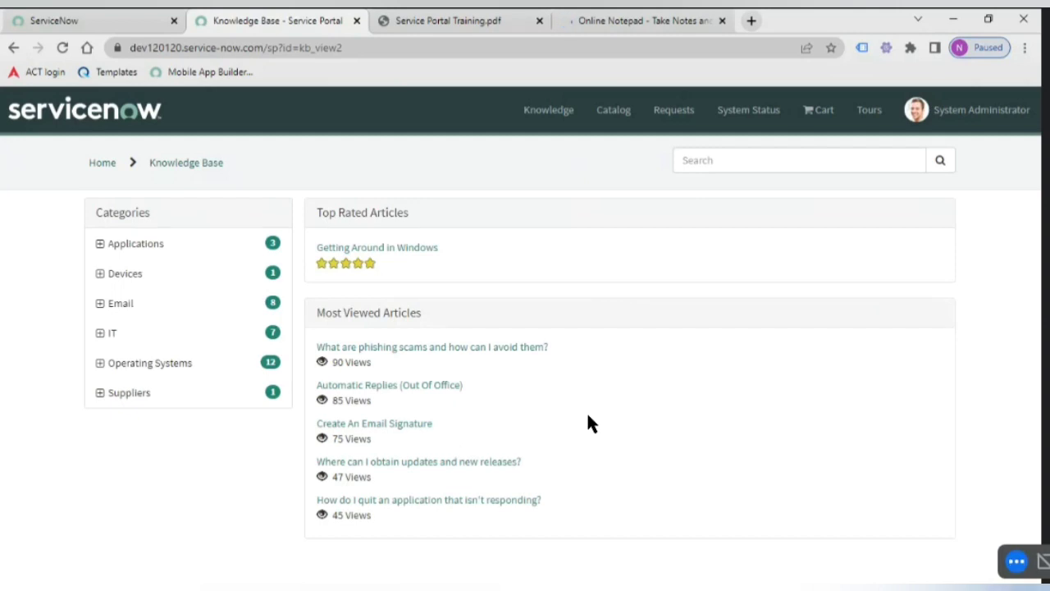
pyautogui.click(105, 169)
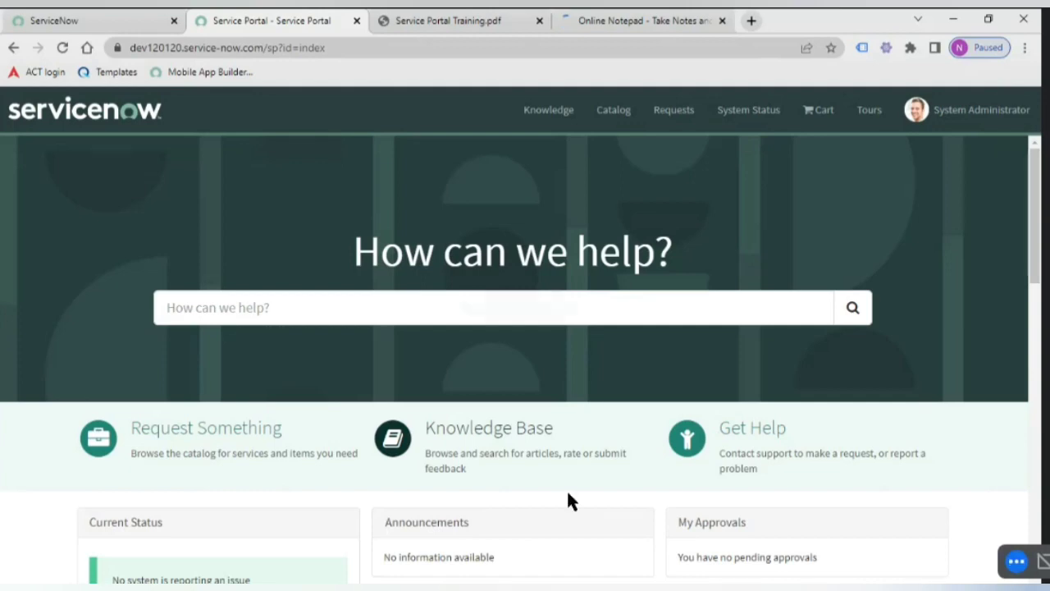
# Open the Request Something catalog showing all categories and popular items.
pyautogui.hotkey('ctrl', 'Tab')
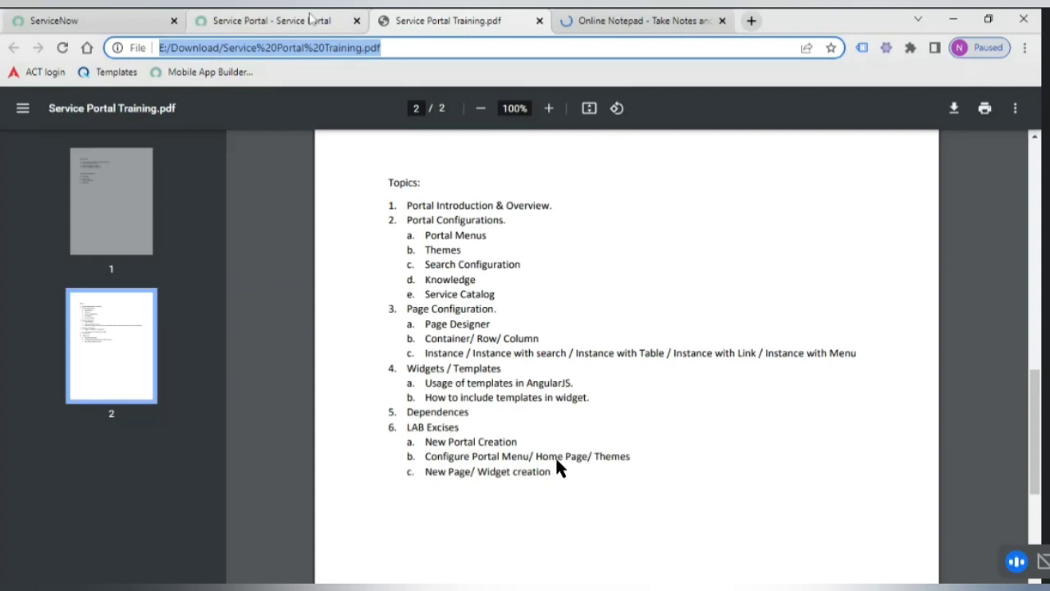
pyautogui.hotkey('ctrl', 'shift', 'Tab')
pyautogui.click(296, 428)
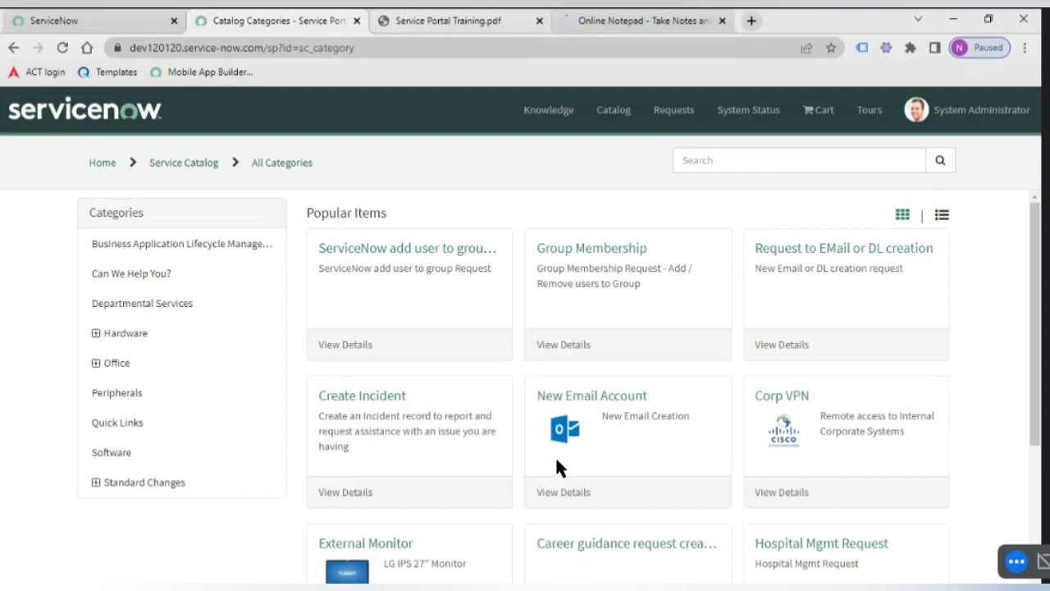
# Review the PDF Topics list including LAB Excises, then return to the catalog categories page.
pyautogui.hotkey('ctrl', 'Tab')
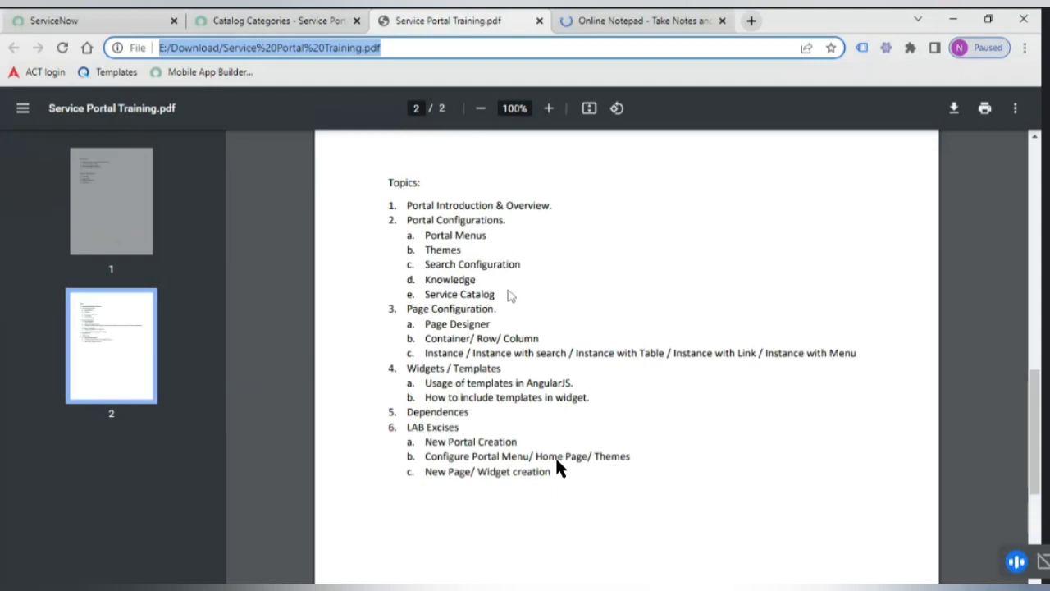
pyautogui.click(554, 455)
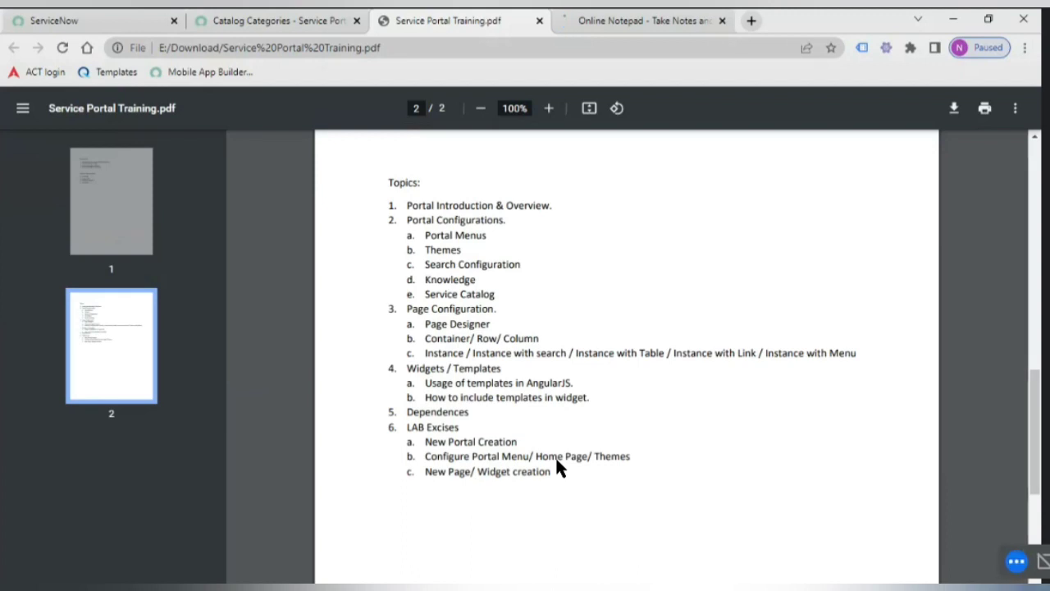
pyautogui.scroll(-1, 556, 461)
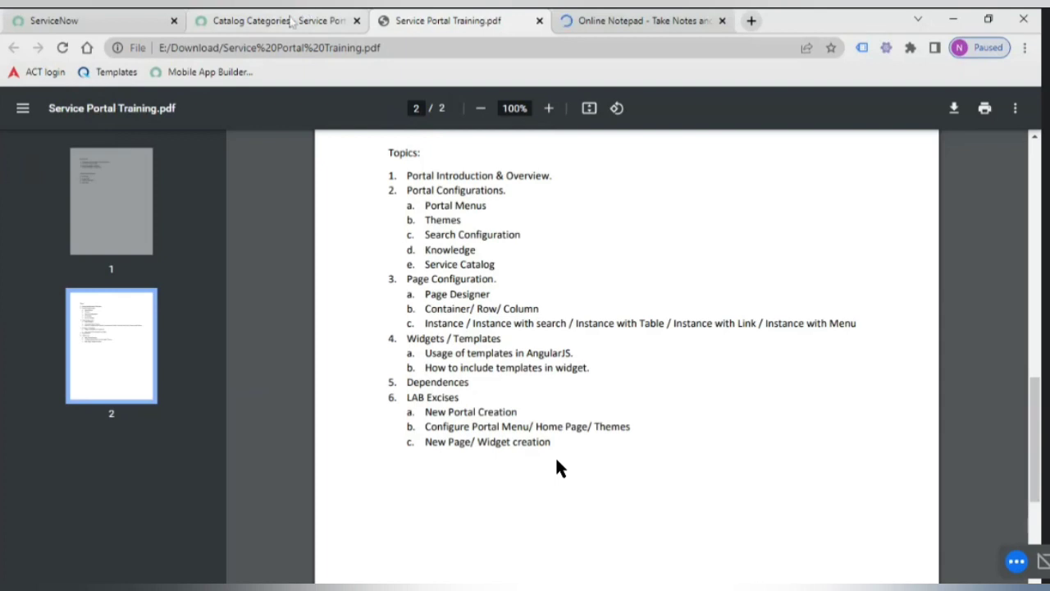
pyautogui.click(291, 21)
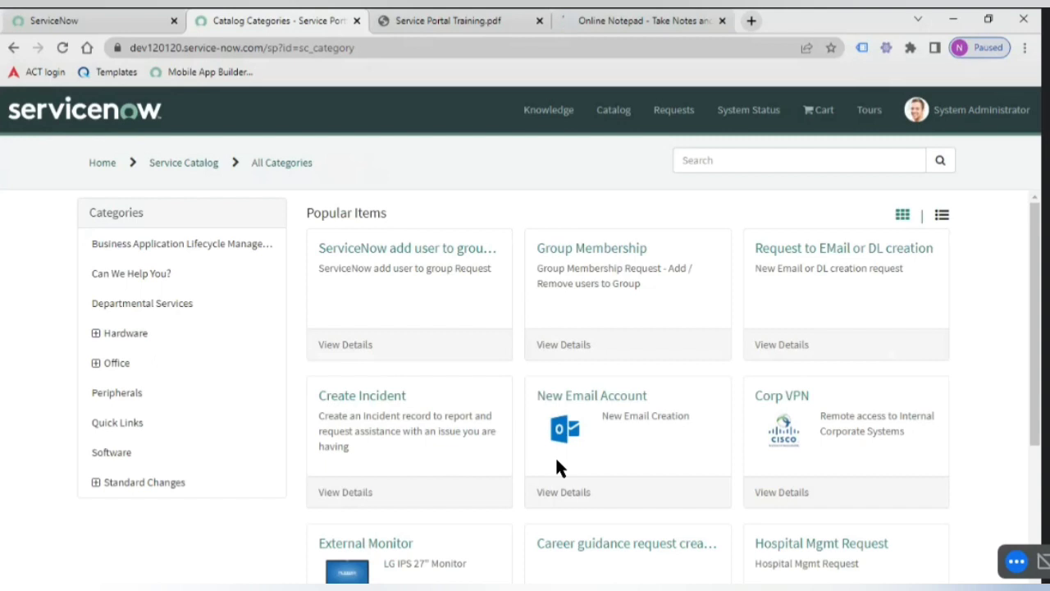
# Open the catalog page in Page Designer from the Popular Items widget, then return to the catalog.
pyautogui.keyDown('ctrl'); pyautogui.rightClick(343, 524); pyautogui.keyUp('ctrl')
pyautogui.click(410, 309)
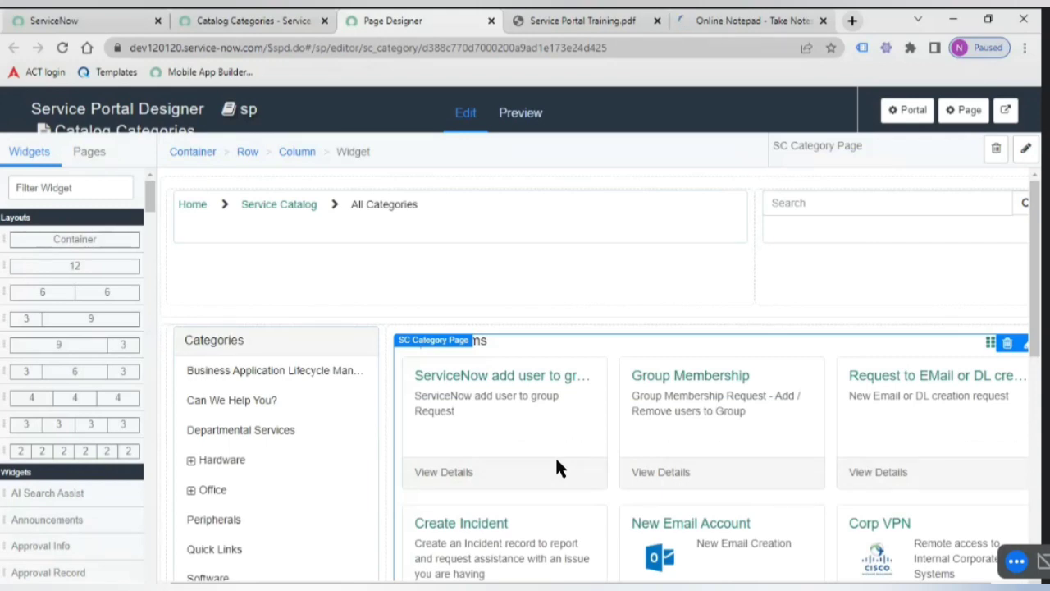
pyautogui.scroll(-1, 557, 462)
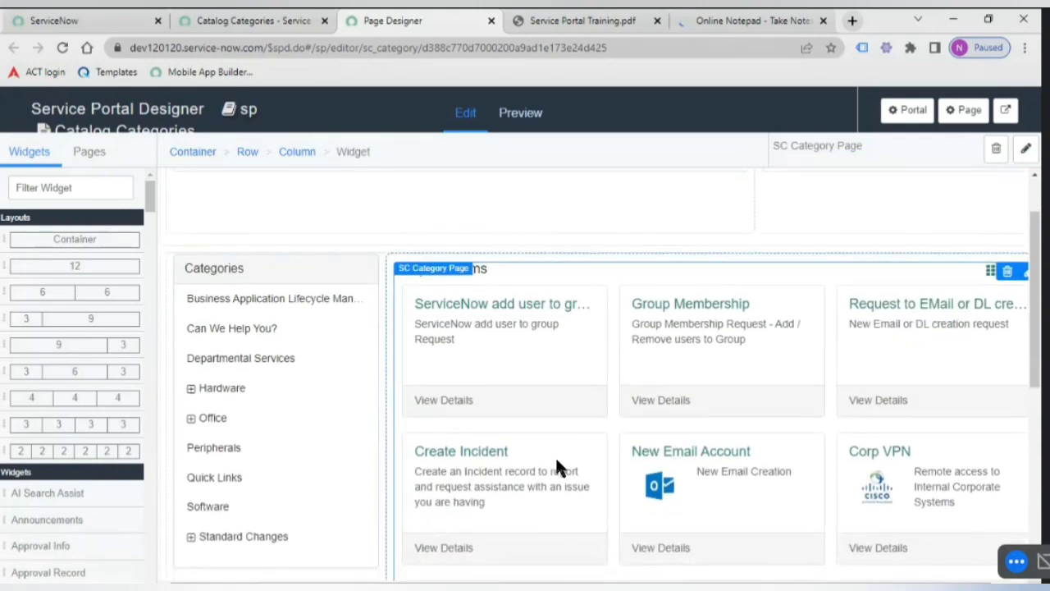
pyautogui.scroll(1, 557, 463)
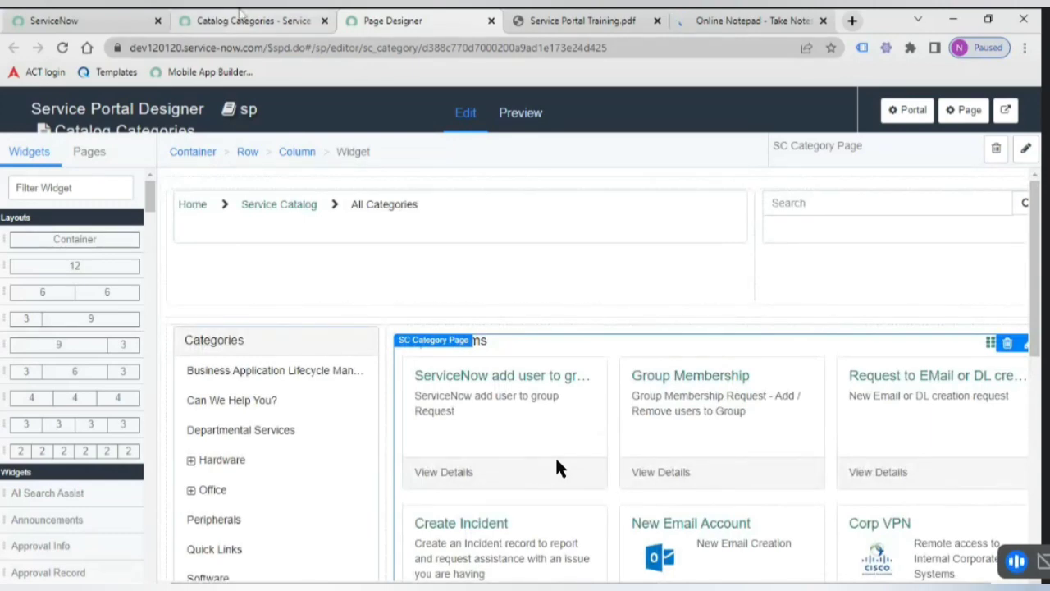
pyautogui.click(241, 18)
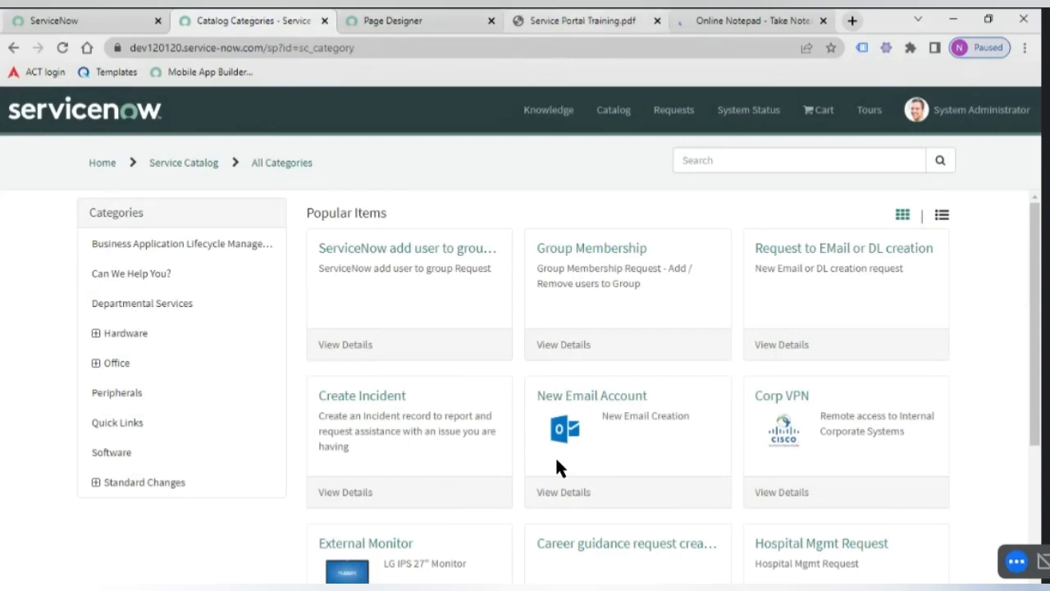
pyautogui.hotkey('ctrl', '4')
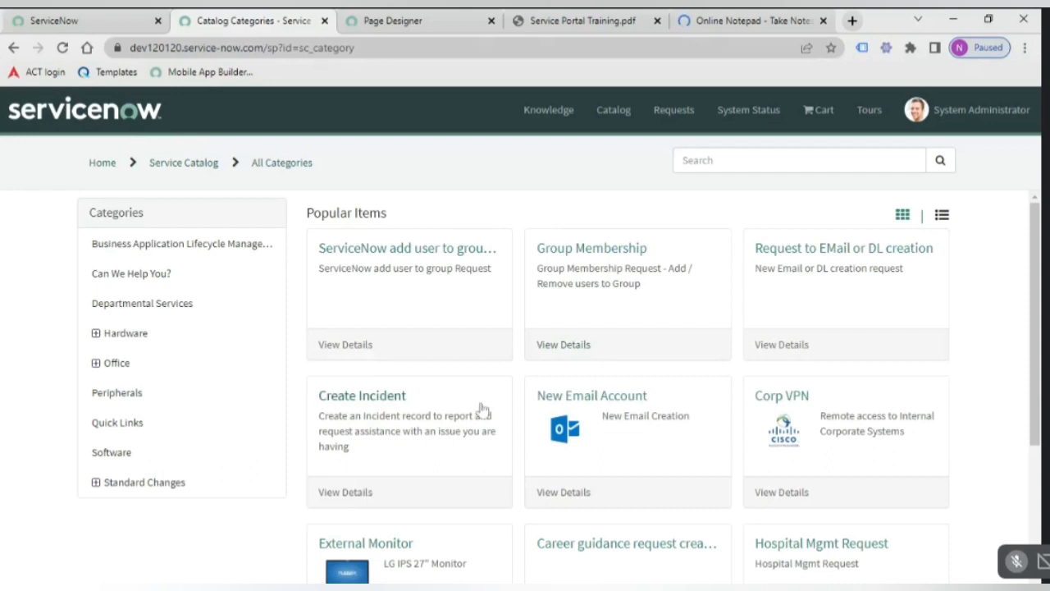
# Preview the add-user-to-group item as a 'form' page, then go back and open My Requests.
pyautogui.click(402, 294)
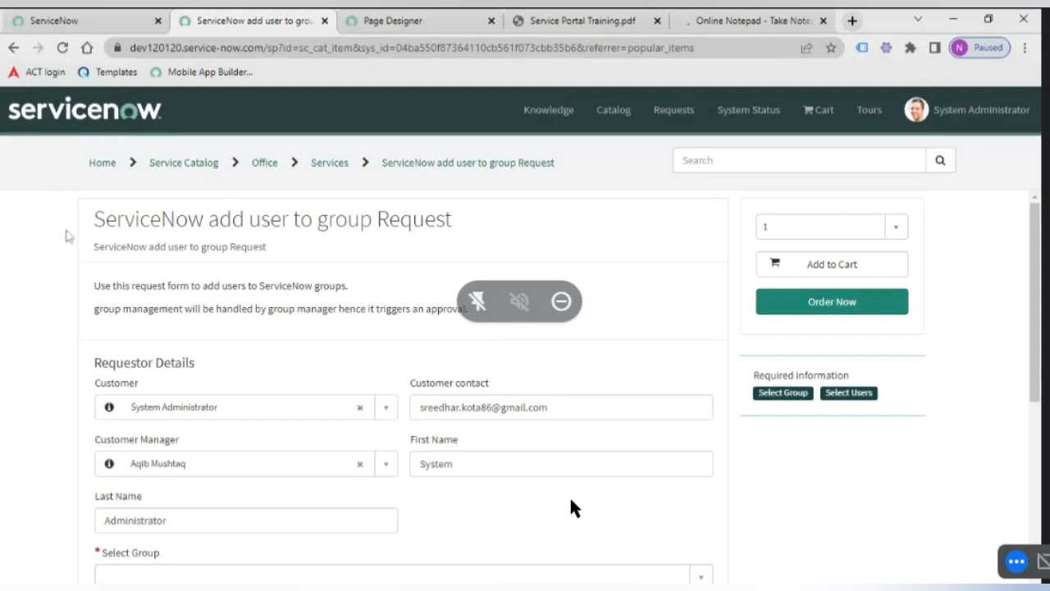
pyautogui.doubleClick(353, 51)
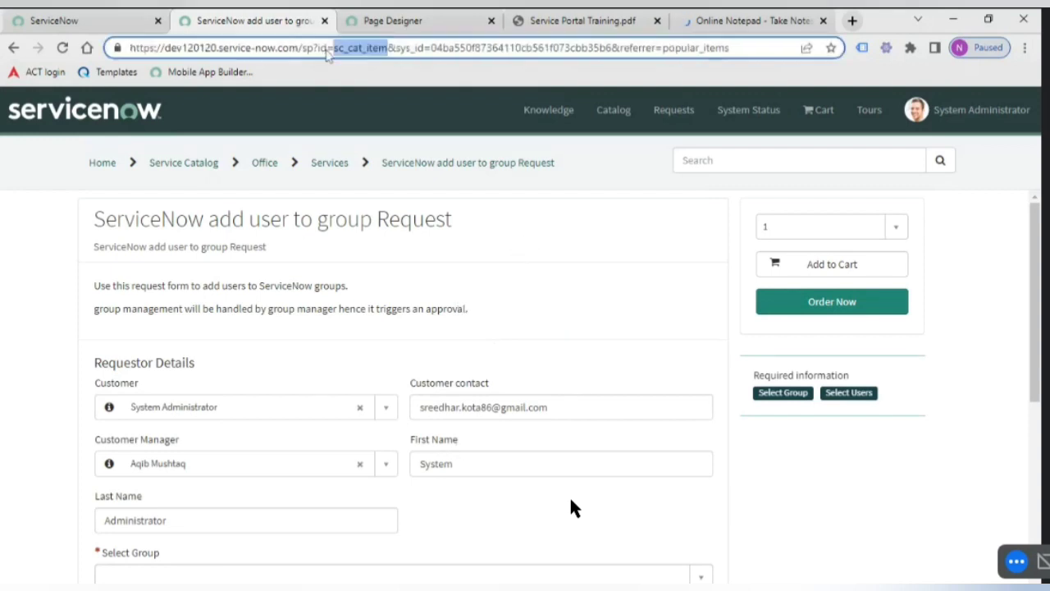
pyautogui.write('form')
pyautogui.press('Return')
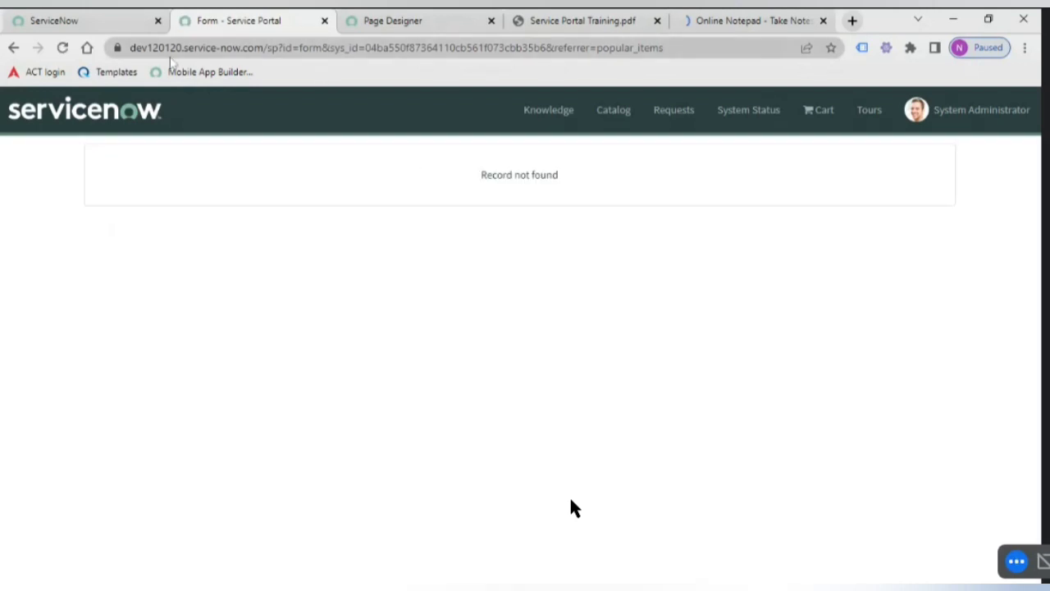
pyautogui.click(13, 48)
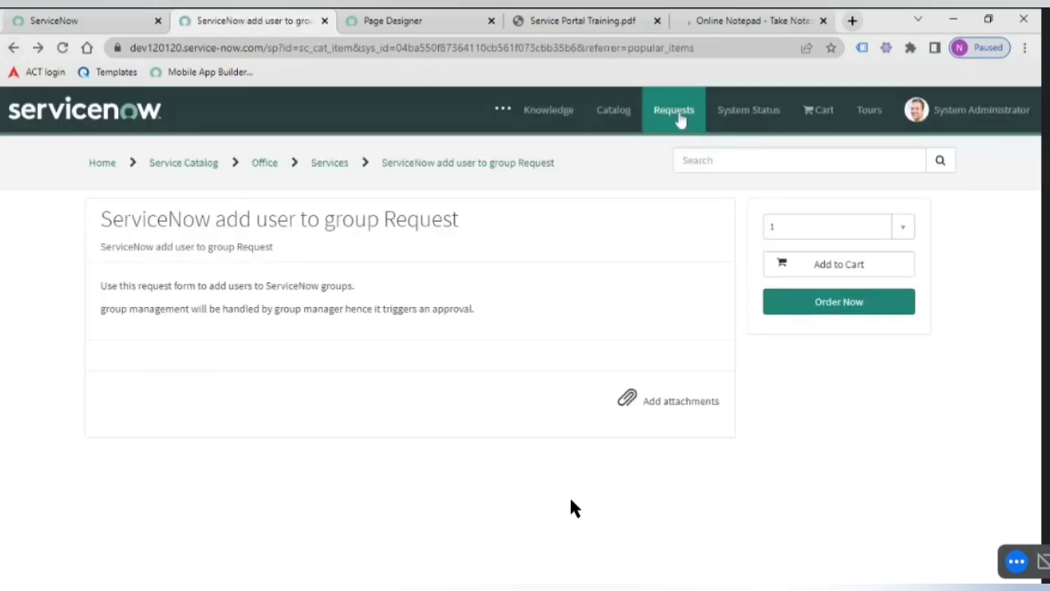
pyautogui.click(680, 117)
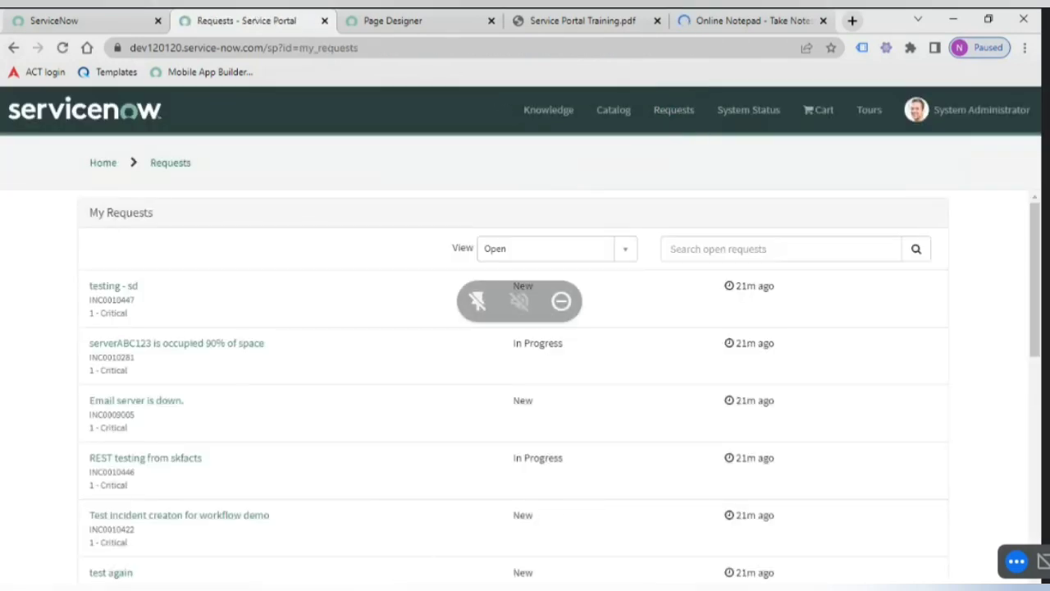
# Open the testing - sd request and reload it with page id 'form' to view the incident form.
pyautogui.click(105, 287)
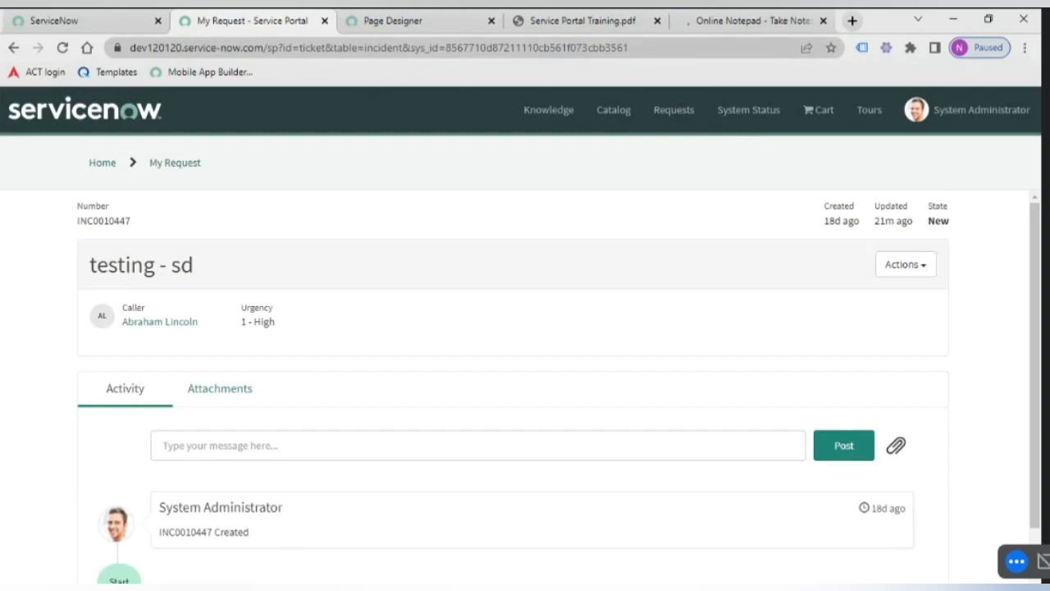
pyautogui.doubleClick(346, 47)
pyautogui.write('form')
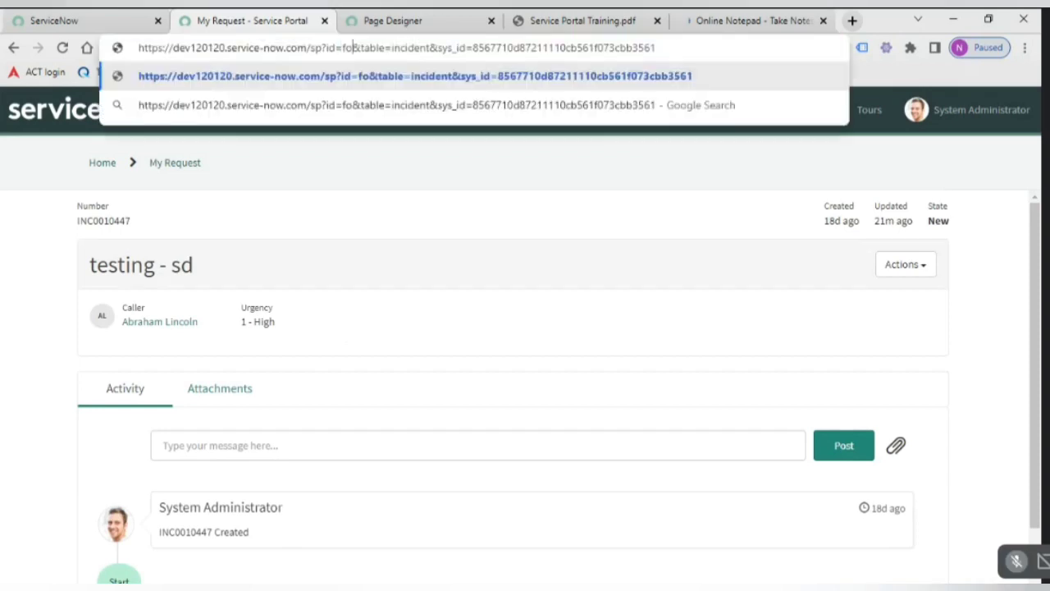
pyautogui.press('Return')
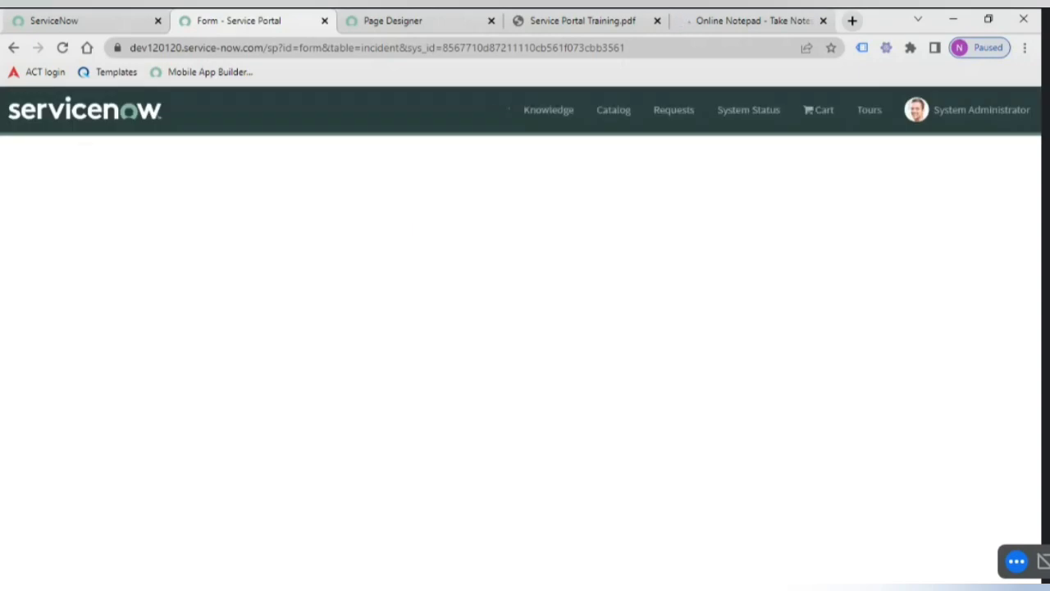
pyautogui.scroll(-1, 504, 244)
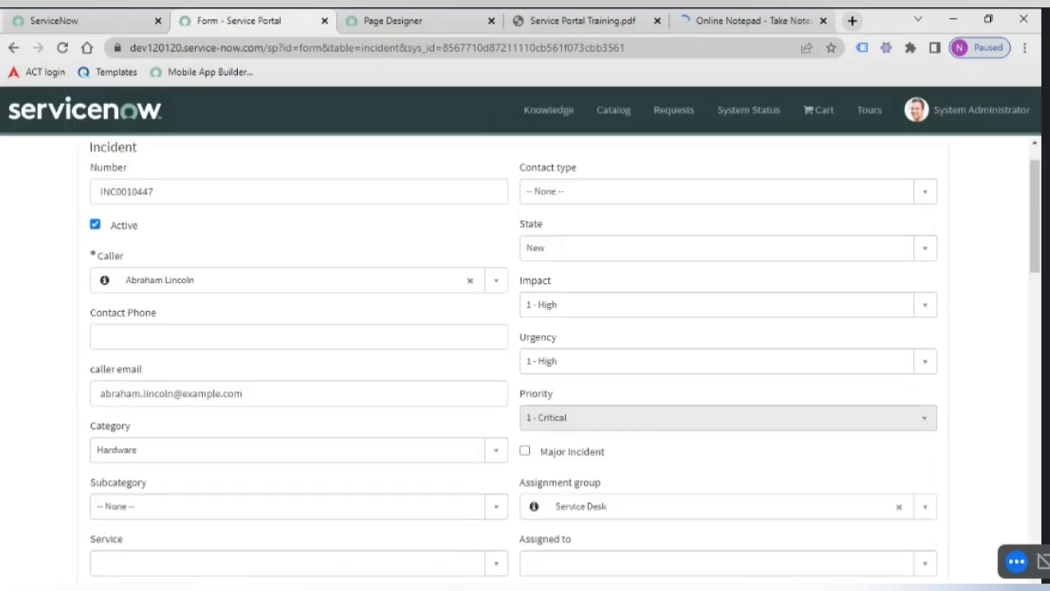
pyautogui.scroll(1, 504, 245)
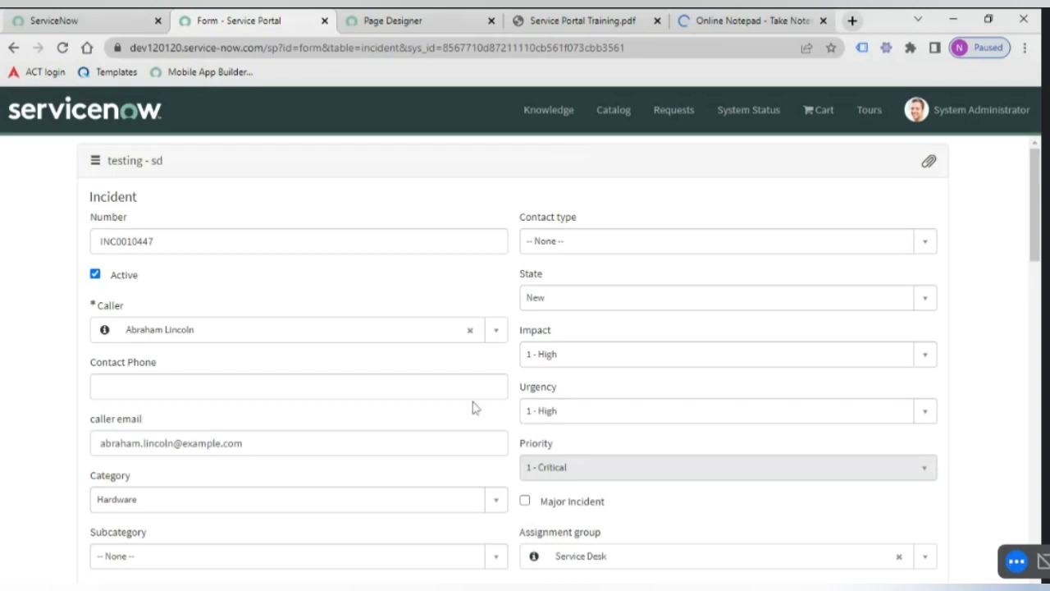
pyautogui.scroll(-3, 387, 329)
pyautogui.scroll(-2, 386, 329)
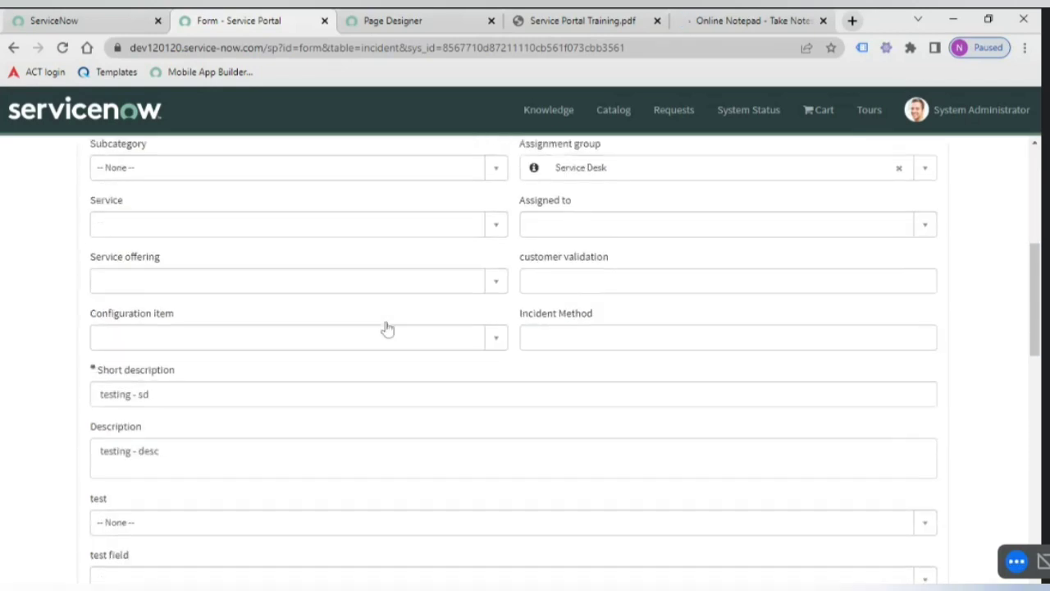
pyautogui.scroll(6, 387, 328)
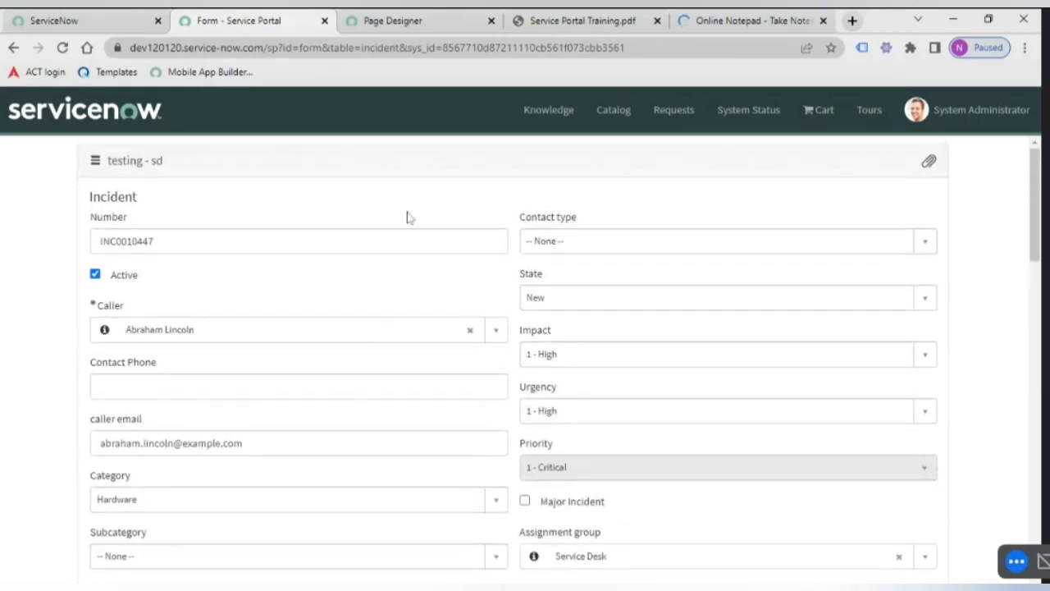
# Glance at the Page Designer and training PDF tabs, then return to the ticket page.
pyautogui.click(472, 18)
pyautogui.click(581, 18)
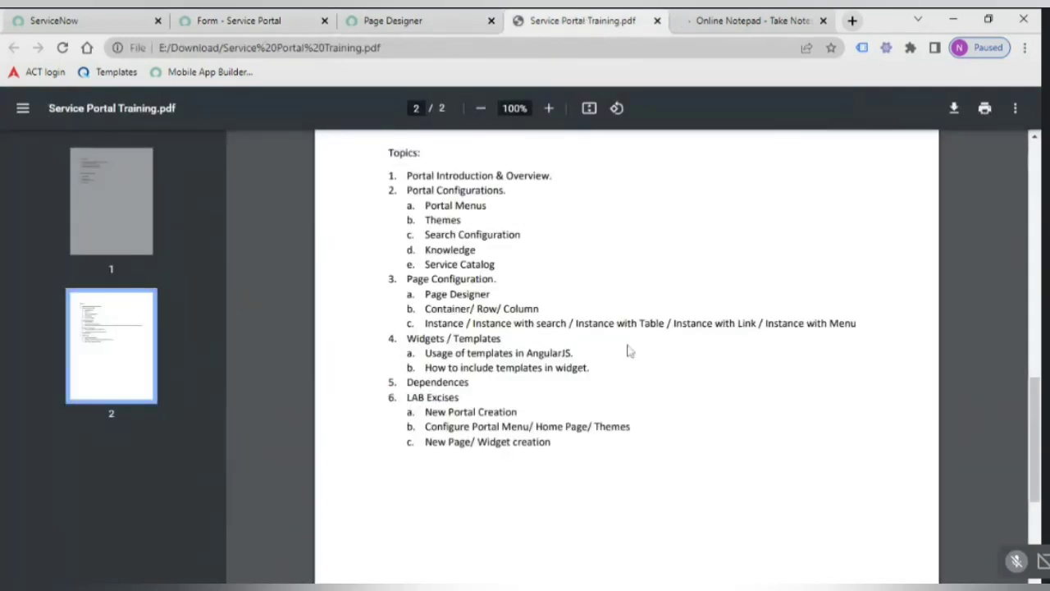
pyautogui.click(277, 13)
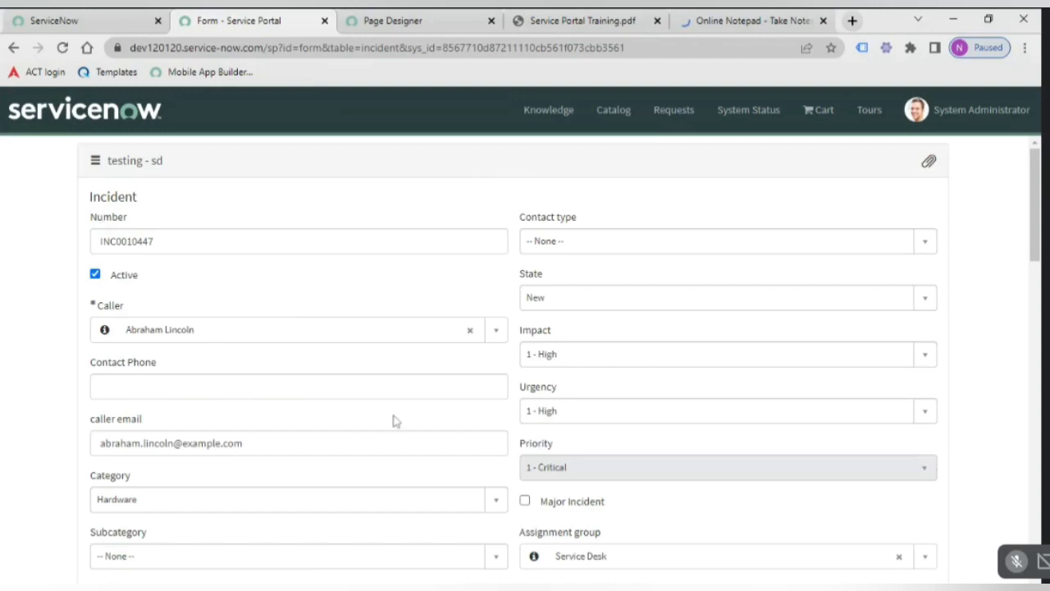
pyautogui.scroll(-5, 355, 469)
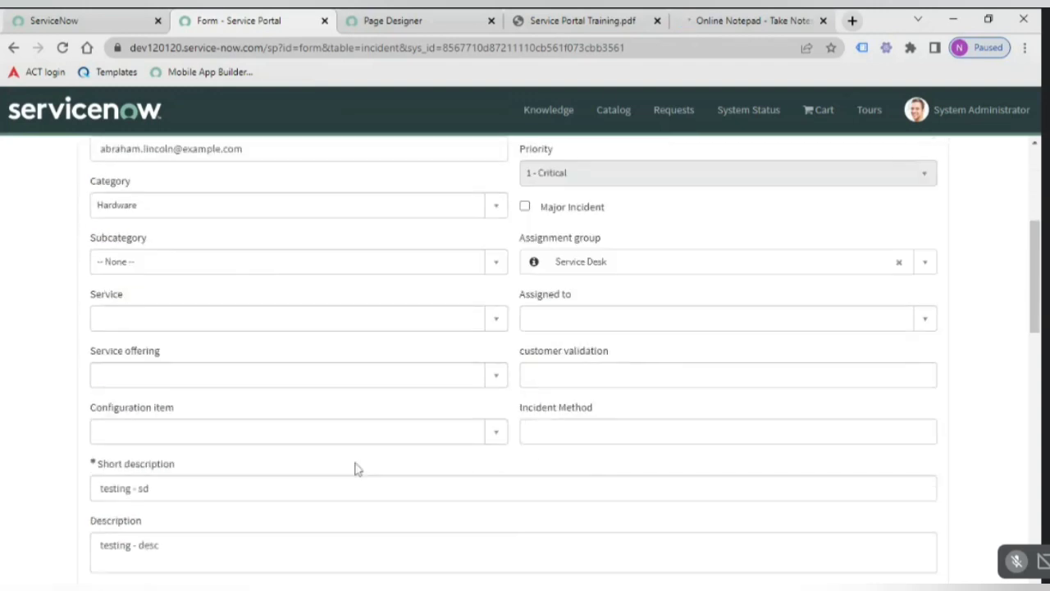
pyautogui.scroll(5, 298, 143)
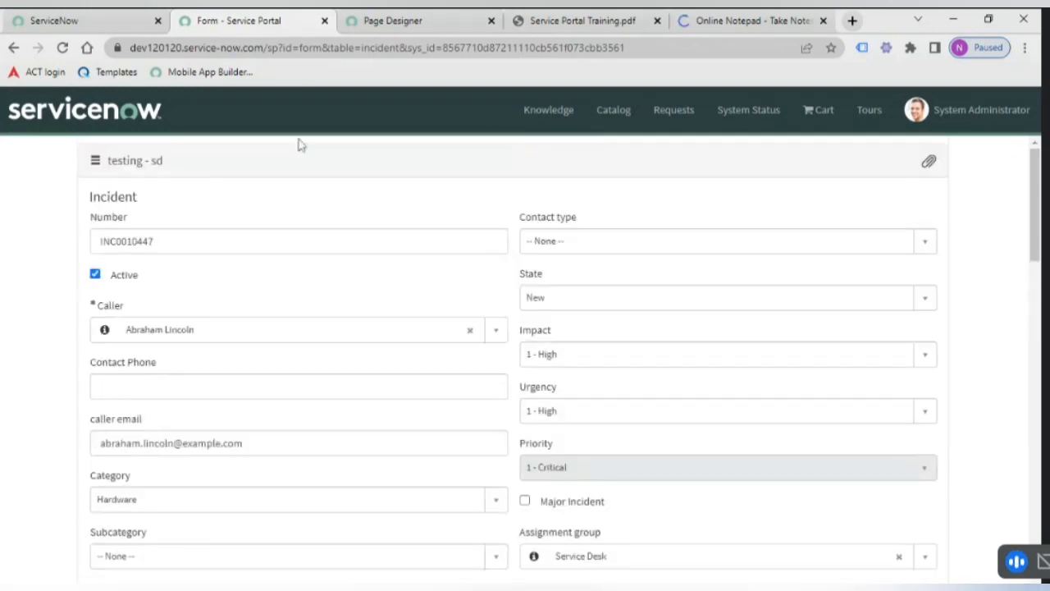
pyautogui.click(12, 48)
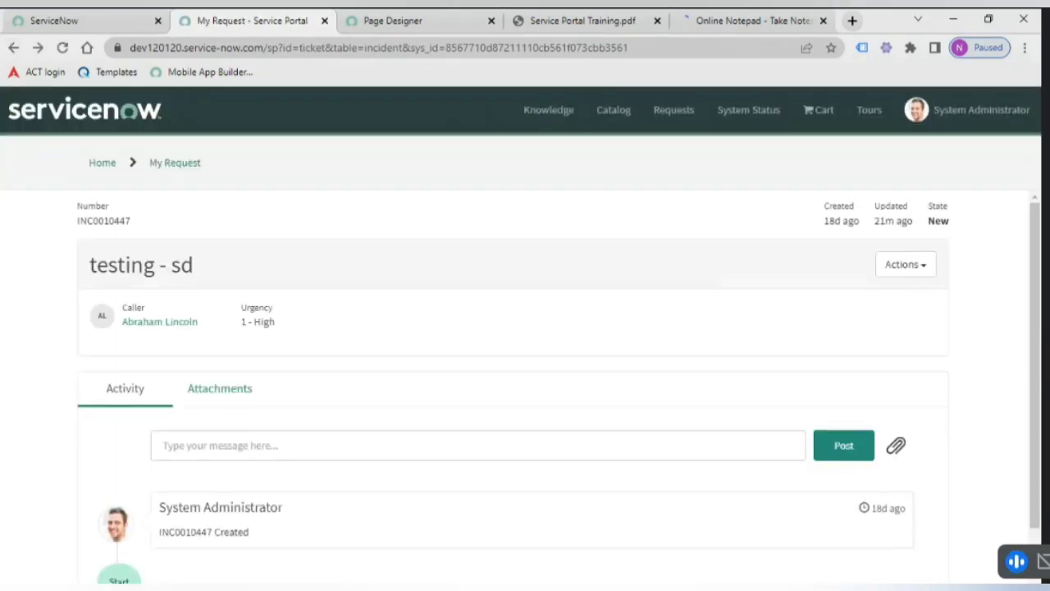
# Go back to My Requests, check the Instance topic under Page Configuration in the PDF, and return.
pyautogui.click(12, 48)
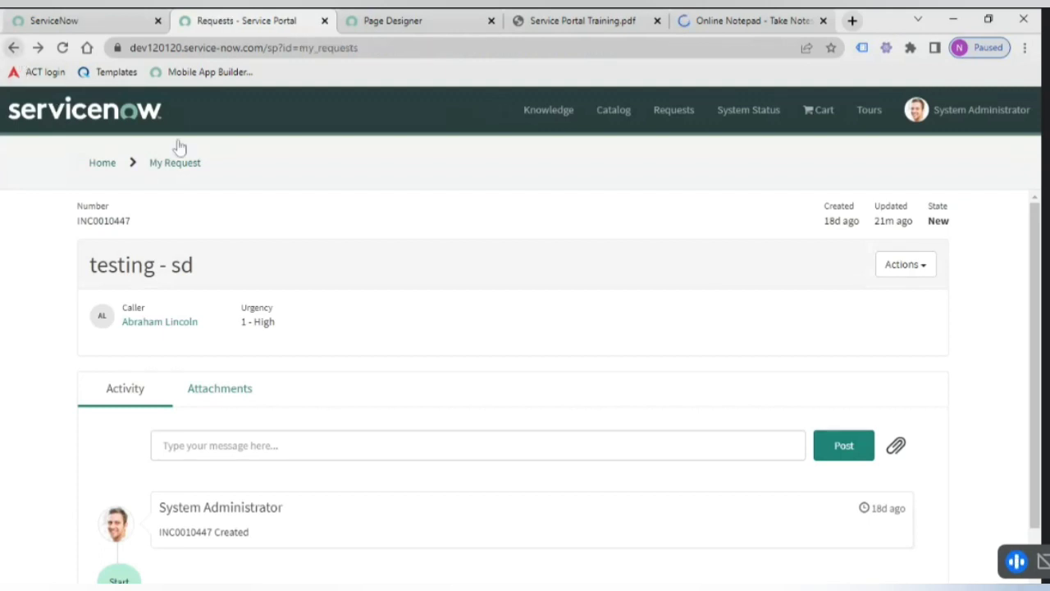
pyautogui.click(519, 23)
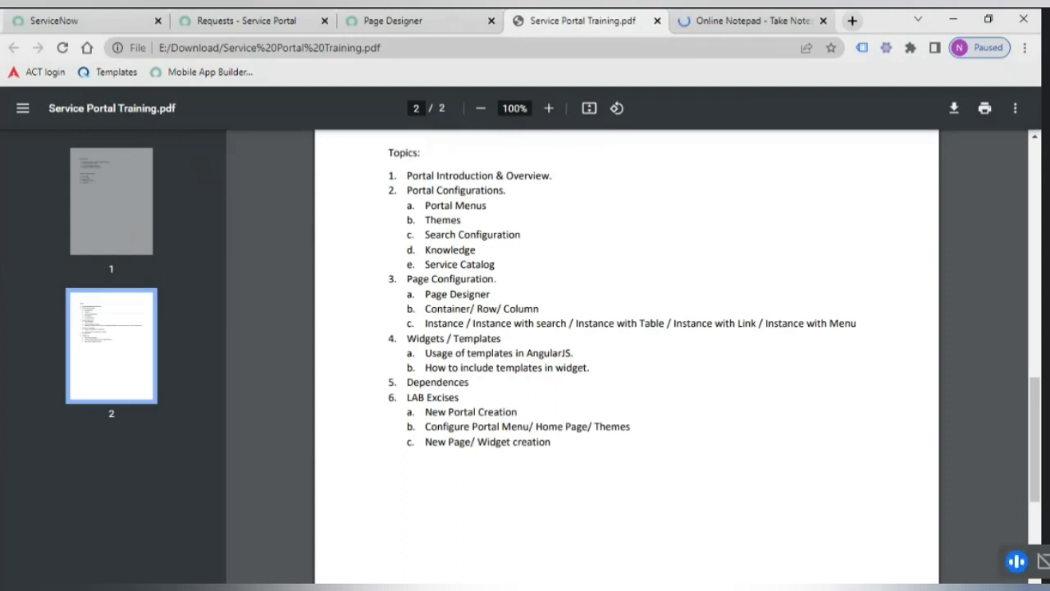
pyautogui.moveTo(425, 323)
pyautogui.mouseDown()
pyautogui.moveTo(448, 323)
pyautogui.moveTo(426, 323)
pyautogui.mouseUp()
pyautogui.click(236, 18)
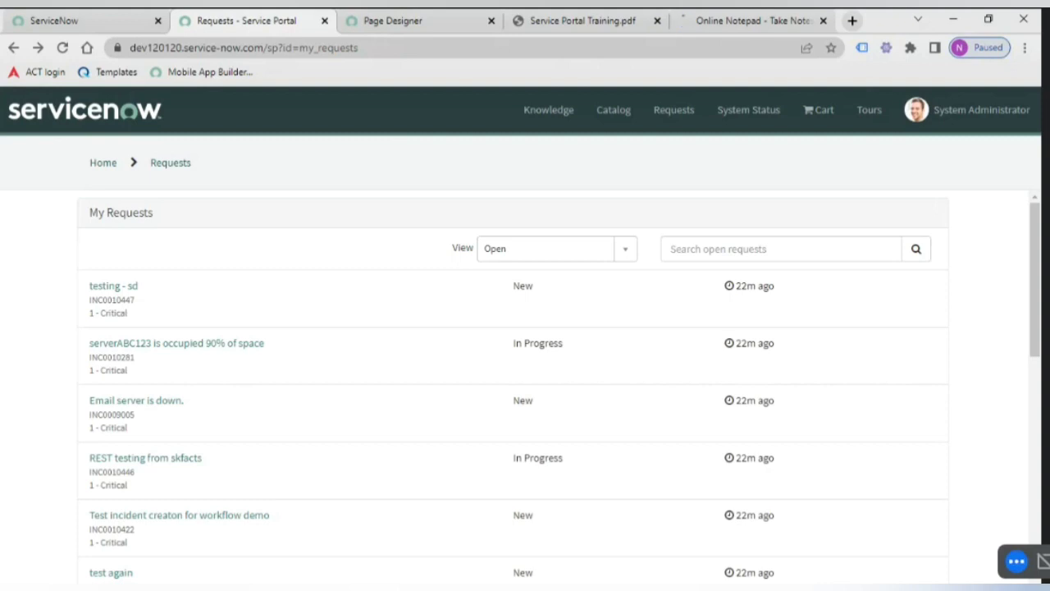
# Open the My Requests widget in the Widget Editor with CSS hidden and HTML Template shown.
pyautogui.keyDown('ctrl'); pyautogui.rightClick(186, 267); pyautogui.keyUp('ctrl')
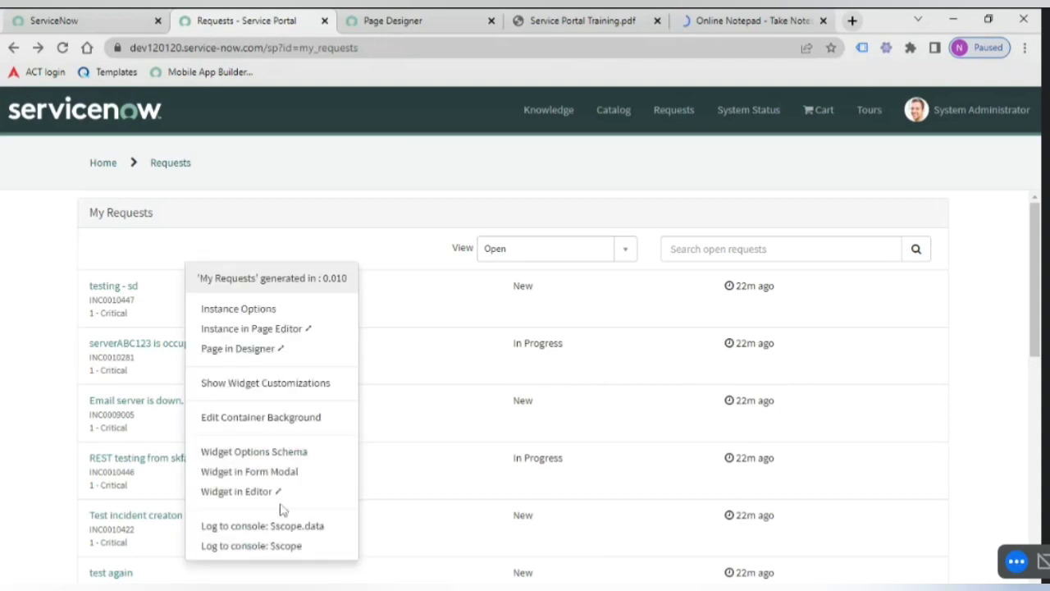
pyautogui.click(242, 493)
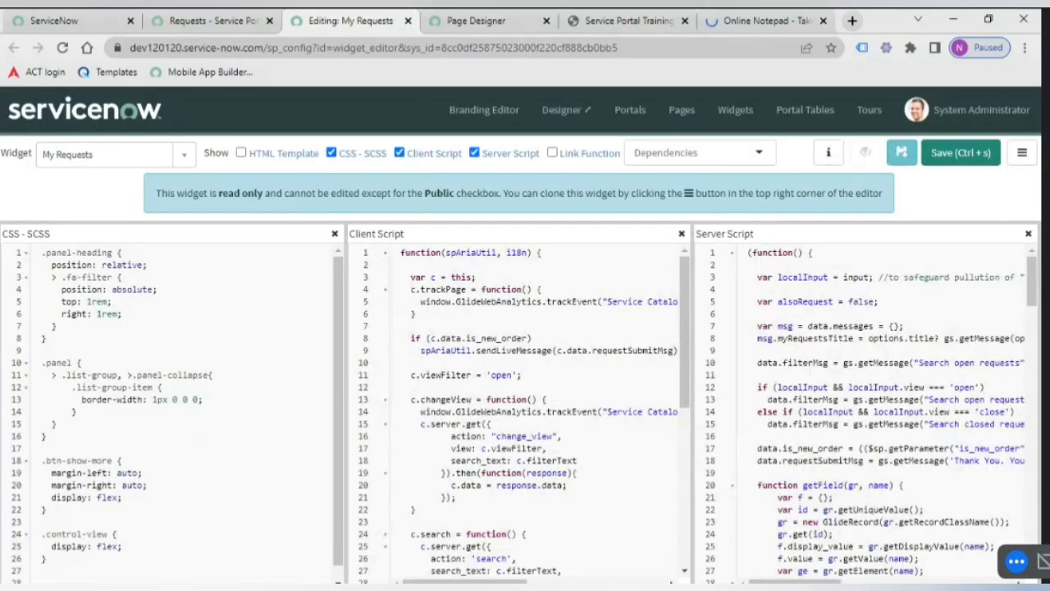
pyautogui.click(334, 234)
pyautogui.scroll(-1, 779, 410)
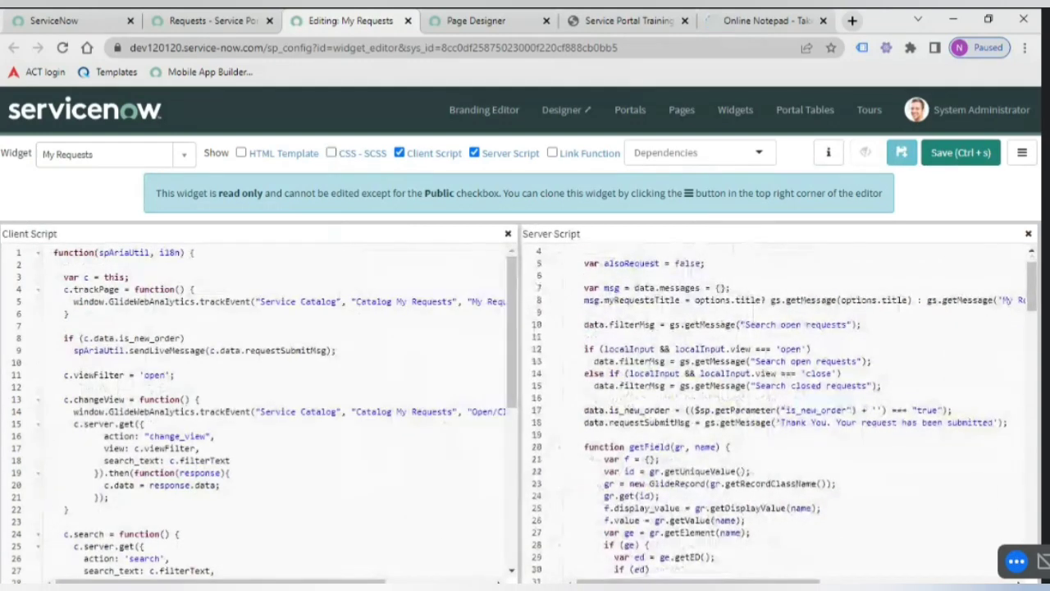
pyautogui.scroll(-10, 780, 410)
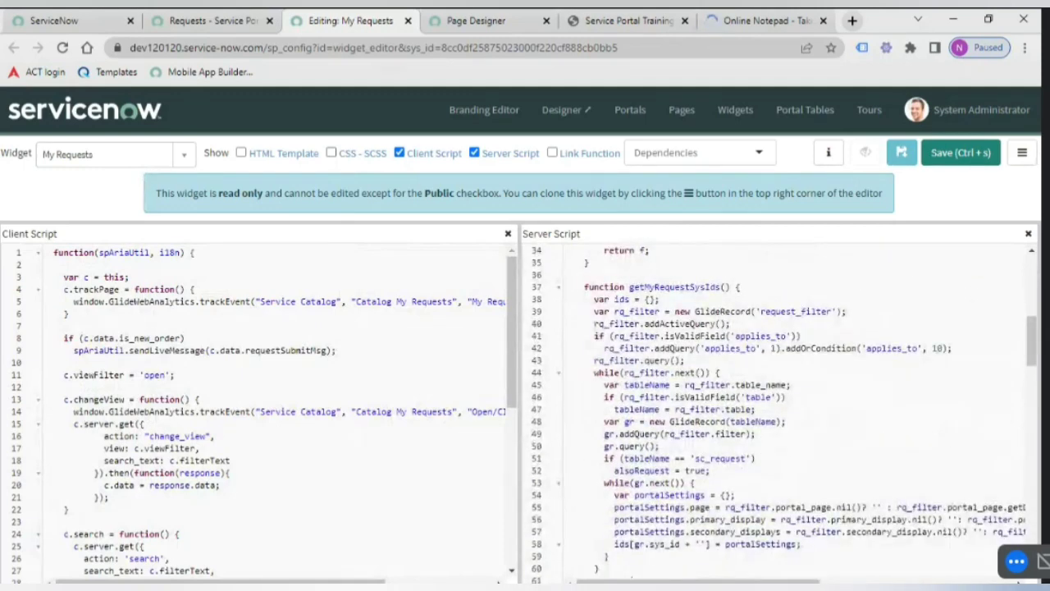
pyautogui.click(242, 153)
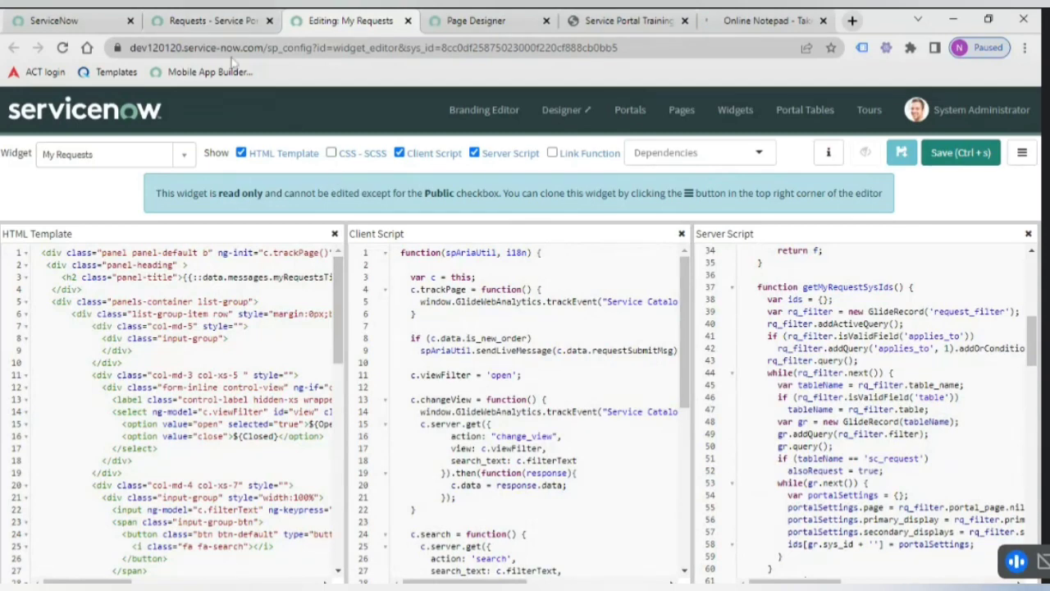
# After checking the other tabs, open the widget's record in the platform from the editor menu.
pyautogui.click(205, 24)
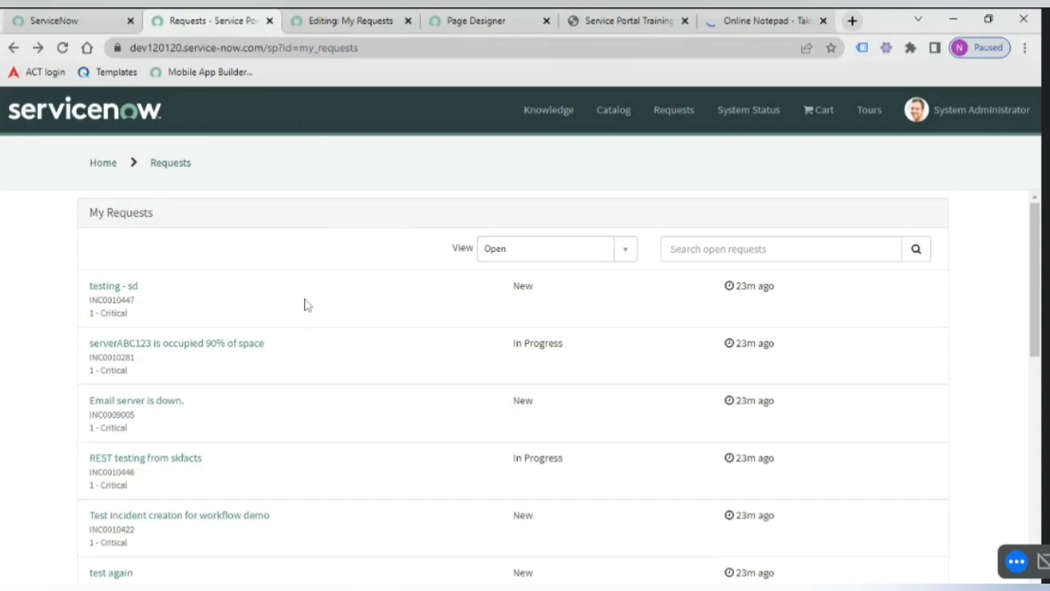
pyautogui.click(441, 25)
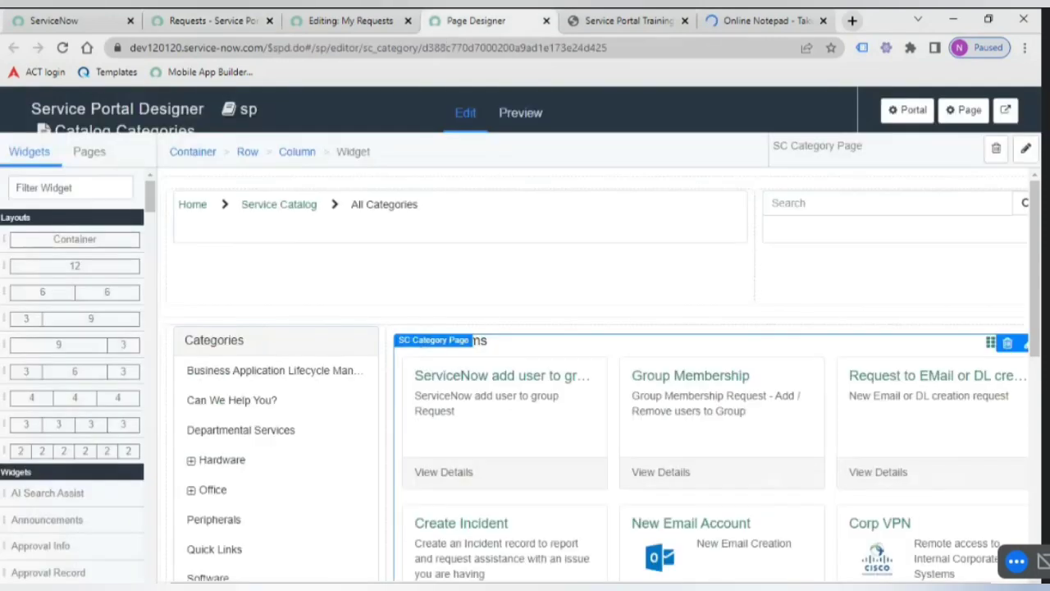
pyautogui.click(350, 21)
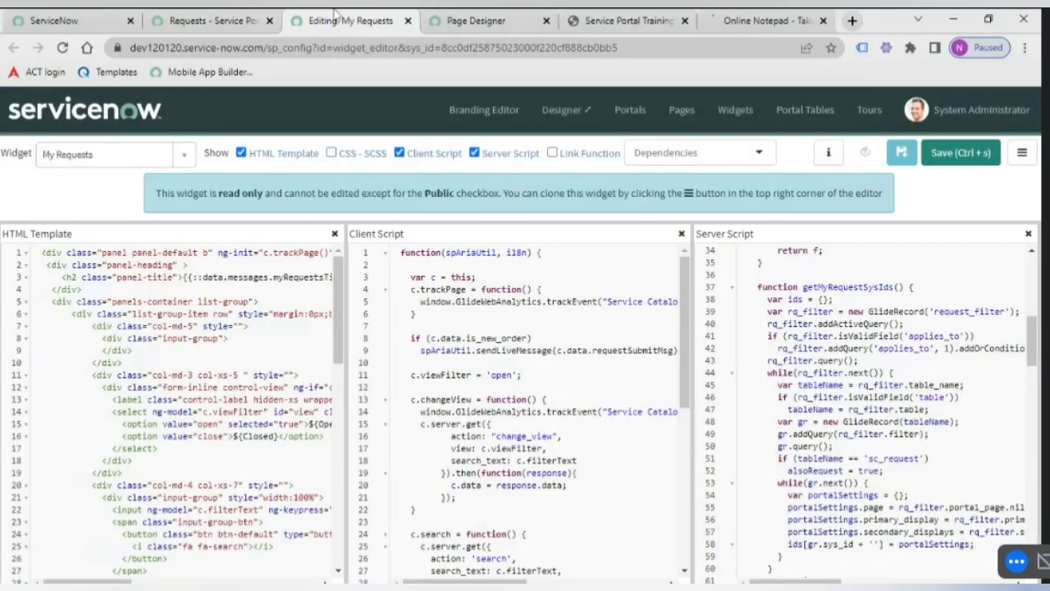
pyautogui.click(1023, 152)
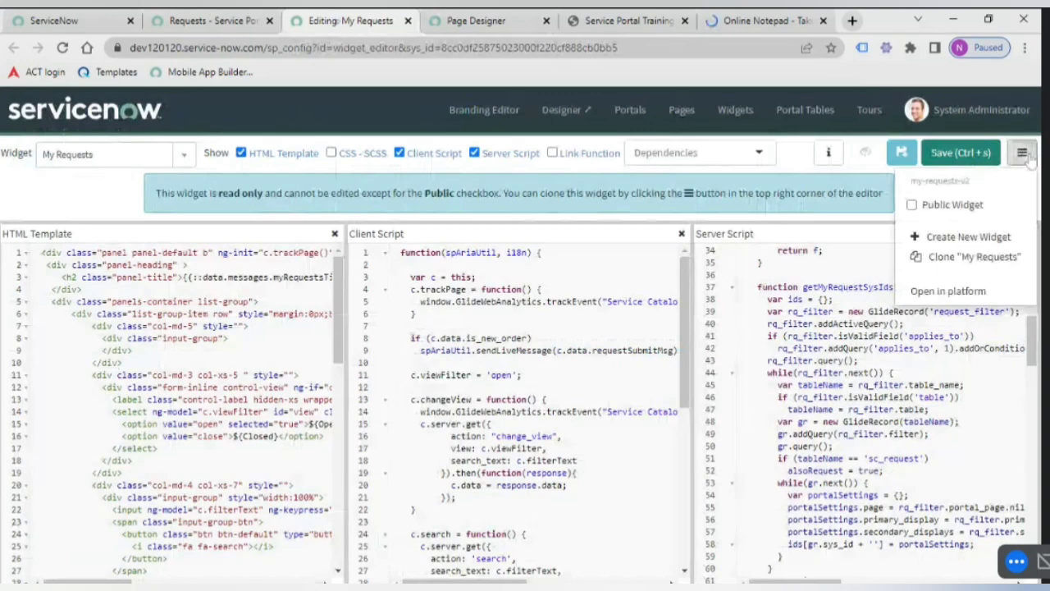
pyautogui.click(959, 291)
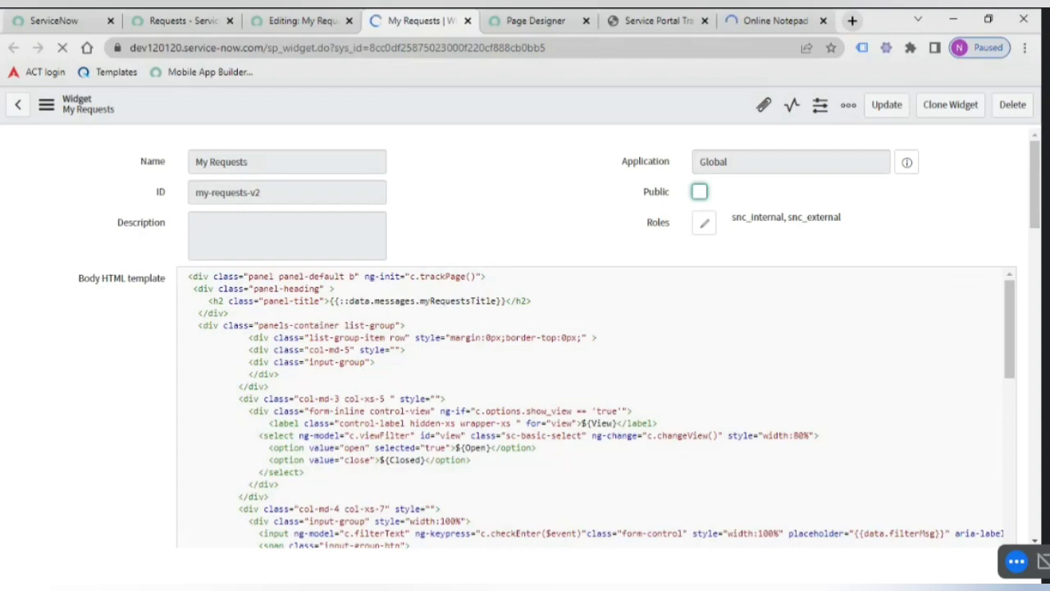
# Browse the widget record's Angular Providers, ng-templates and Dependencies related lists.
pyautogui.scroll(-15, 525, 336)
pyautogui.scroll(-2, 525, 329)
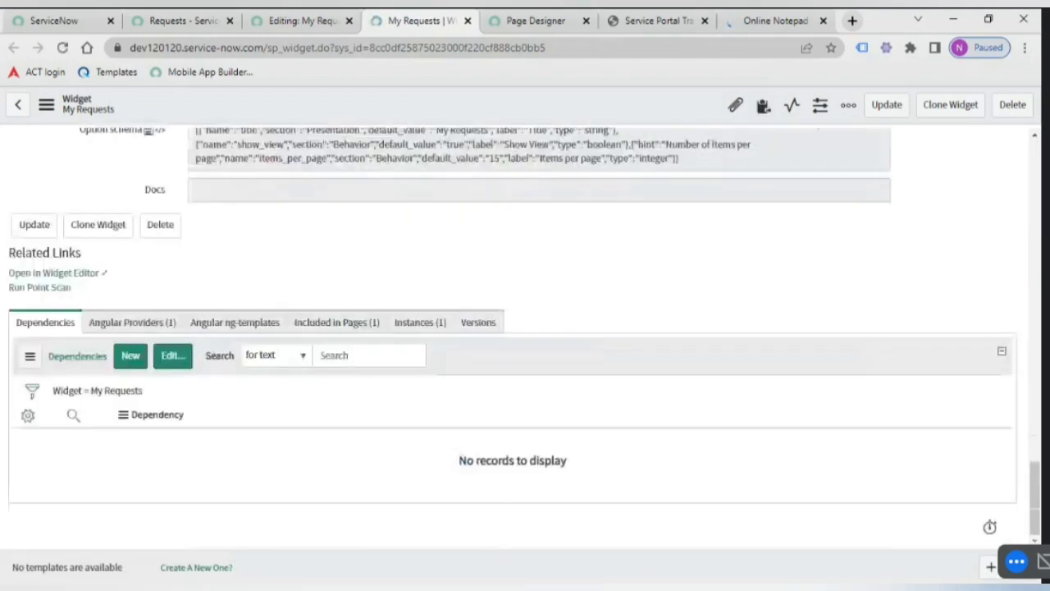
pyautogui.click(127, 323)
pyautogui.click(222, 328)
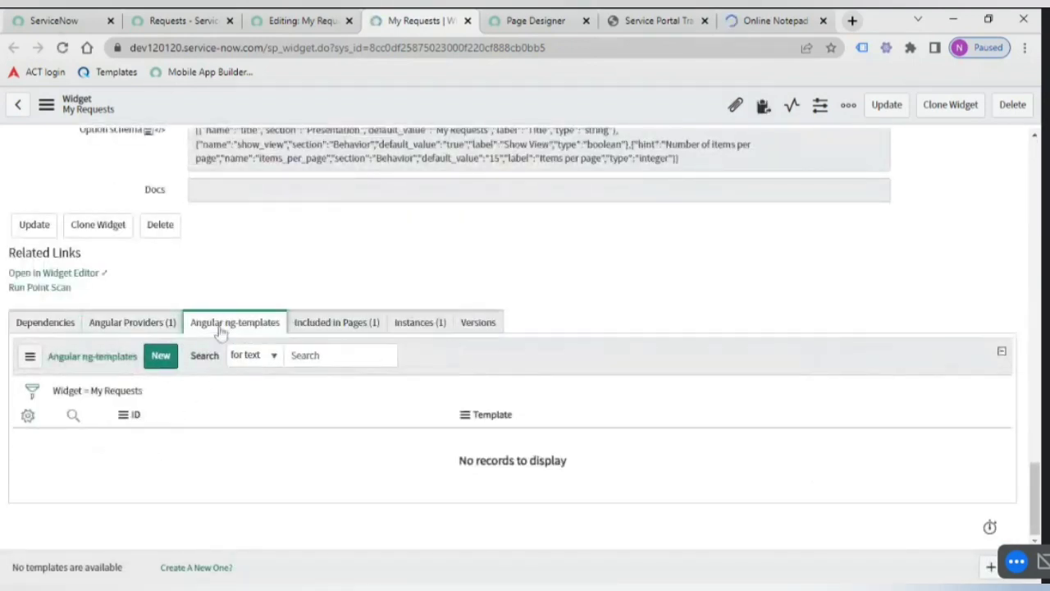
pyautogui.click(59, 328)
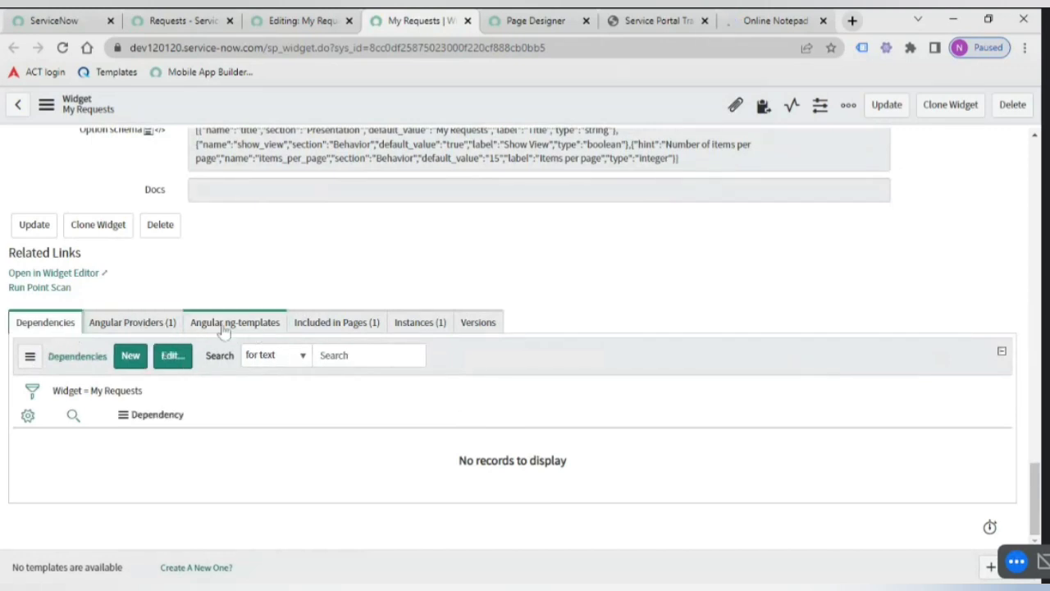
pyautogui.click(138, 328)
pyautogui.click(212, 326)
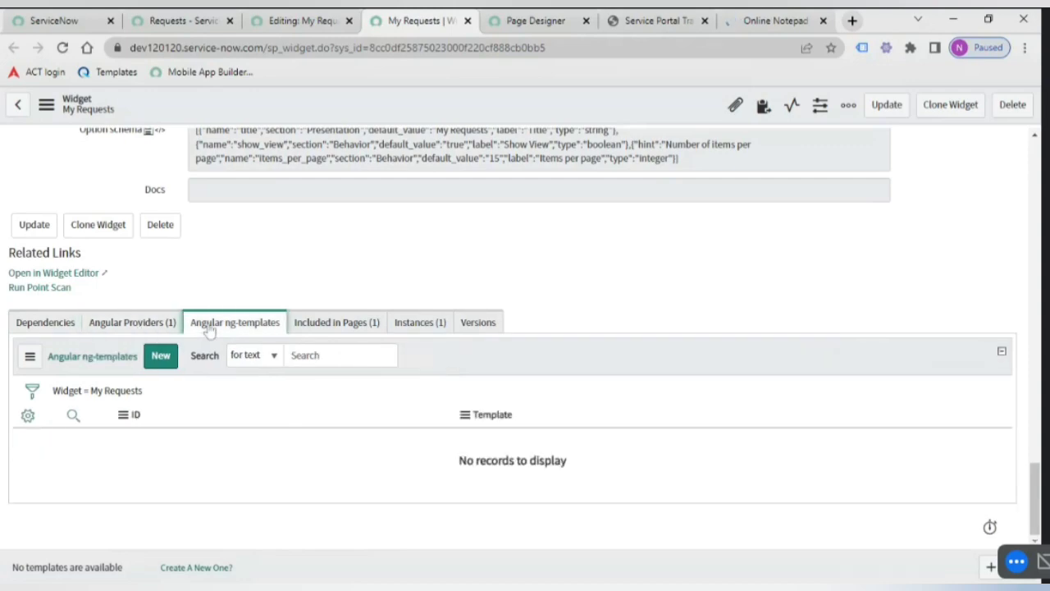
pyautogui.scroll(10, 157, 255)
pyautogui.scroll(5, 158, 261)
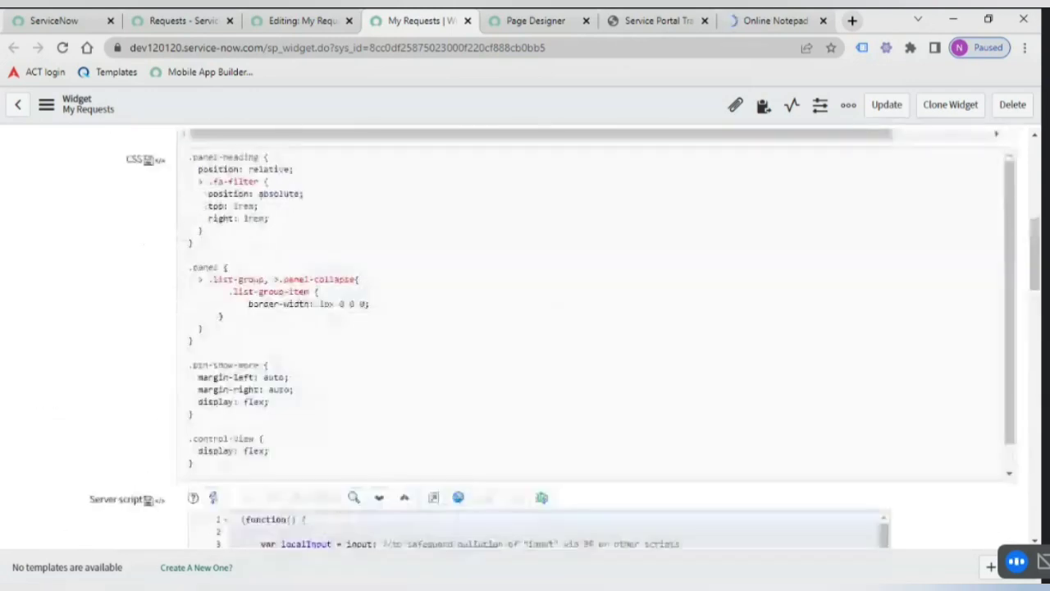
# Check the Requests, Page Designer and training PDF tabs, then return to the widget record.
pyautogui.click(182, 21)
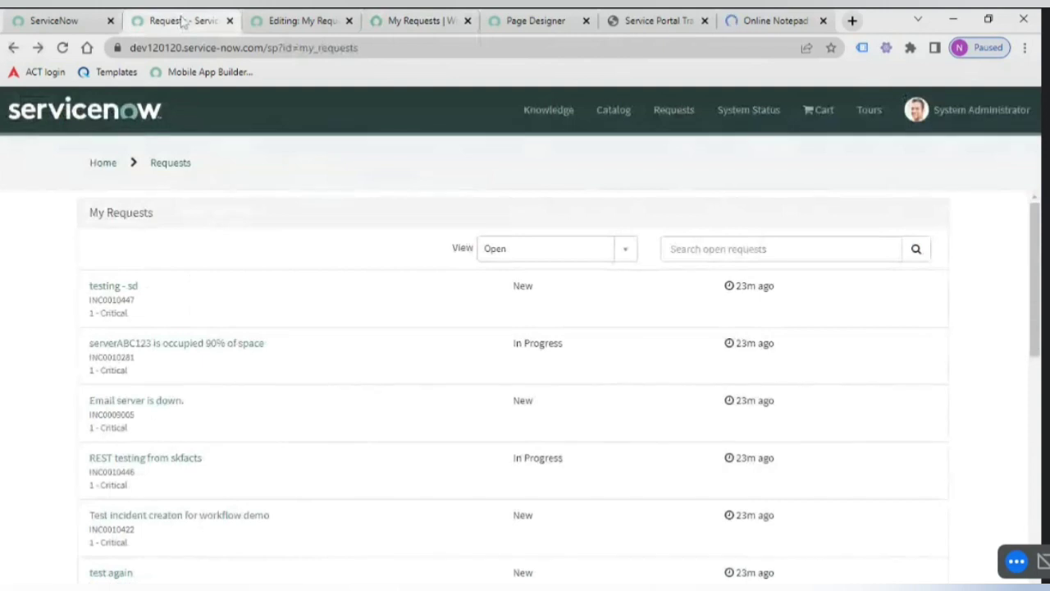
pyautogui.click(513, 18)
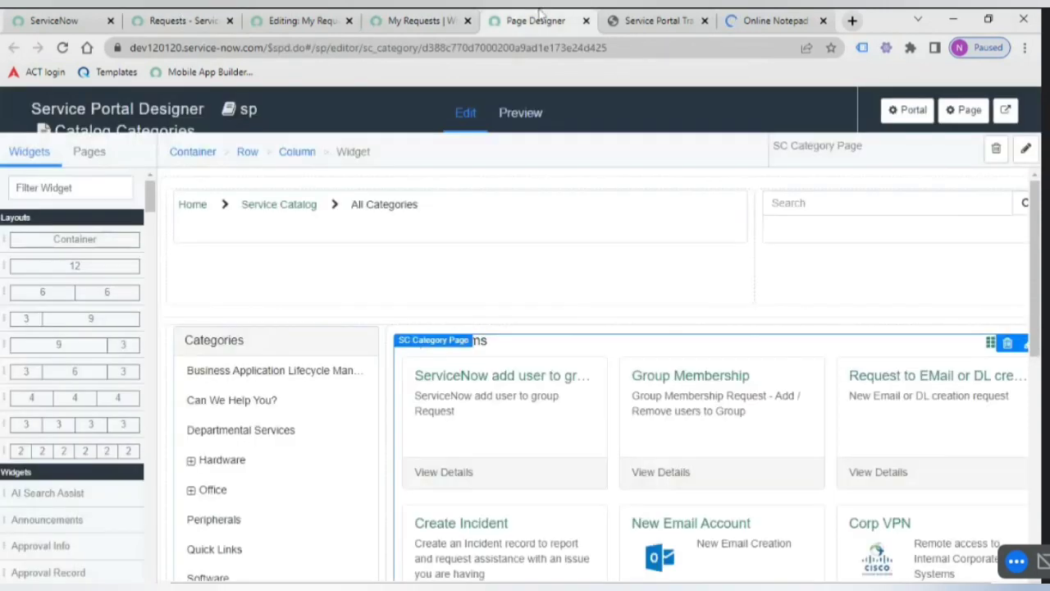
pyautogui.click(656, 21)
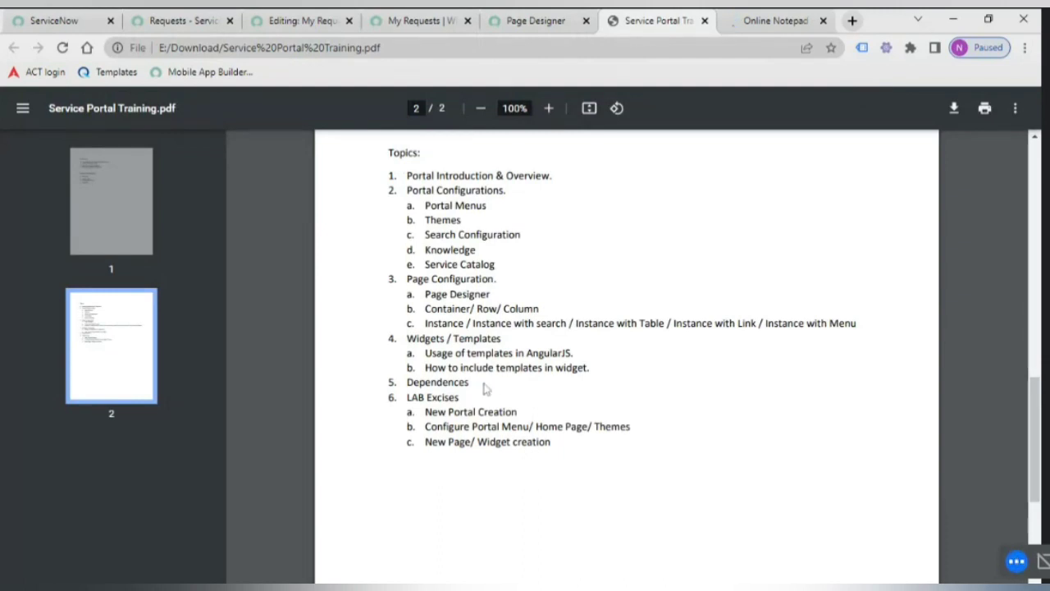
pyautogui.click(380, 16)
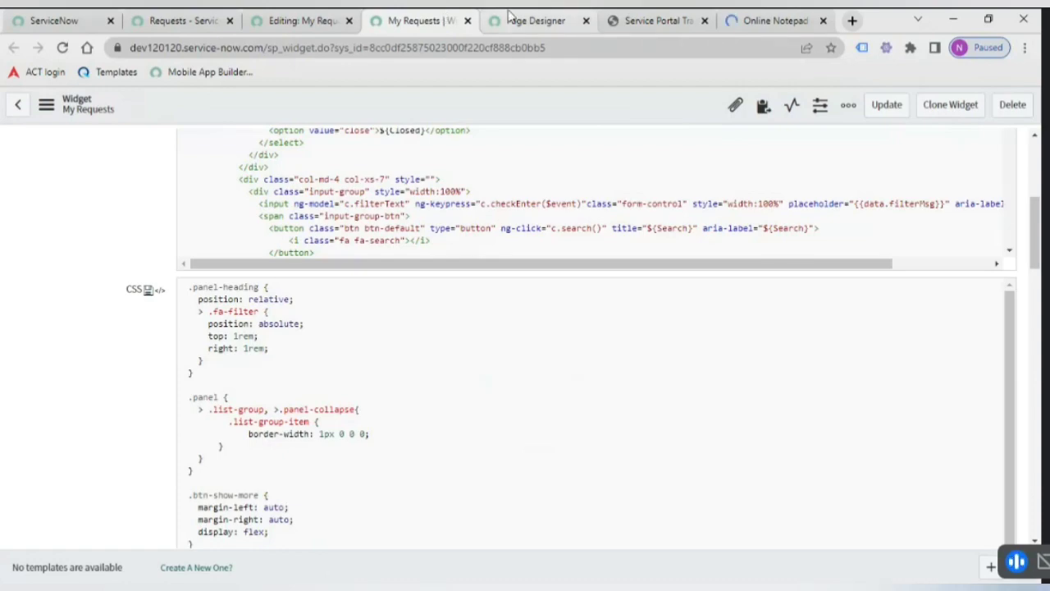
# Show the widget's empty Dependencies related list, glancing briefly at the portal page.
pyautogui.scroll(-20, 64, 286)
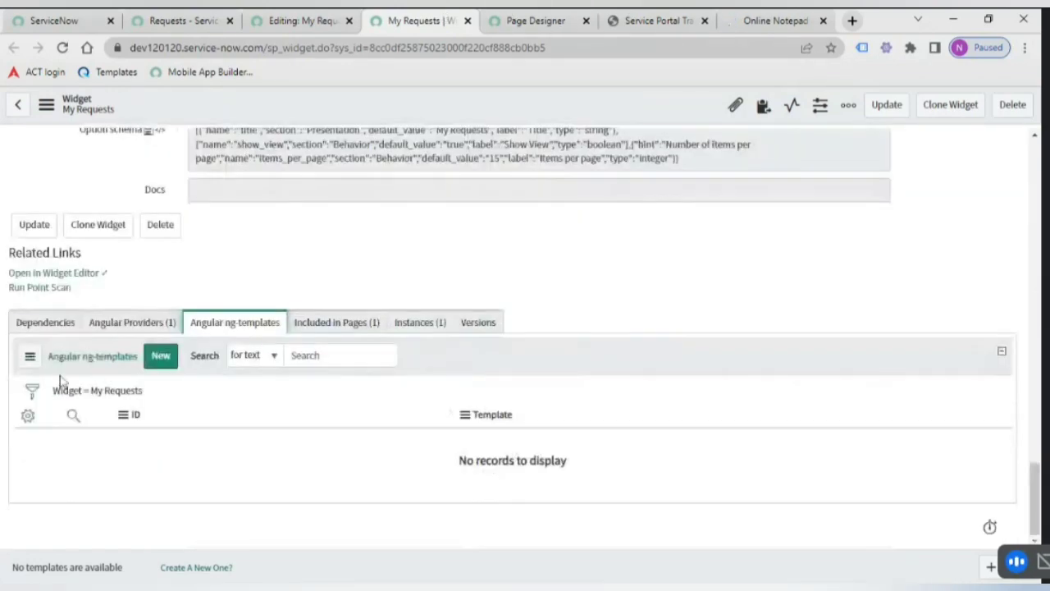
pyautogui.click(41, 324)
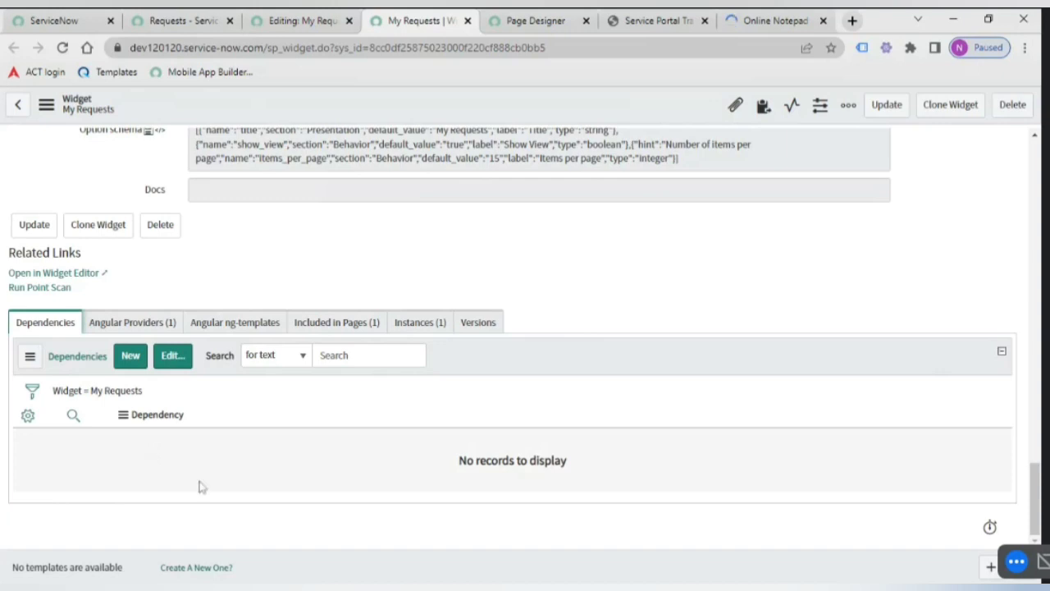
pyautogui.click(178, 14)
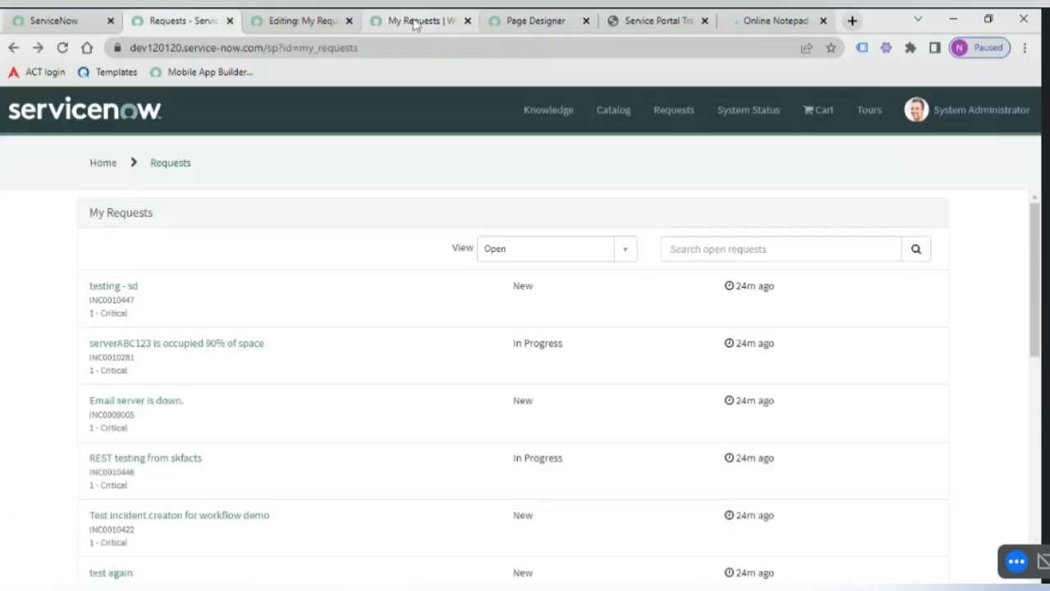
pyautogui.click(423, 21)
# Review the widget's scripts on the record, then switch to the My Requests portal page.
pyautogui.scroll(10, 425, 392)
pyautogui.scroll(10, 115, 447)
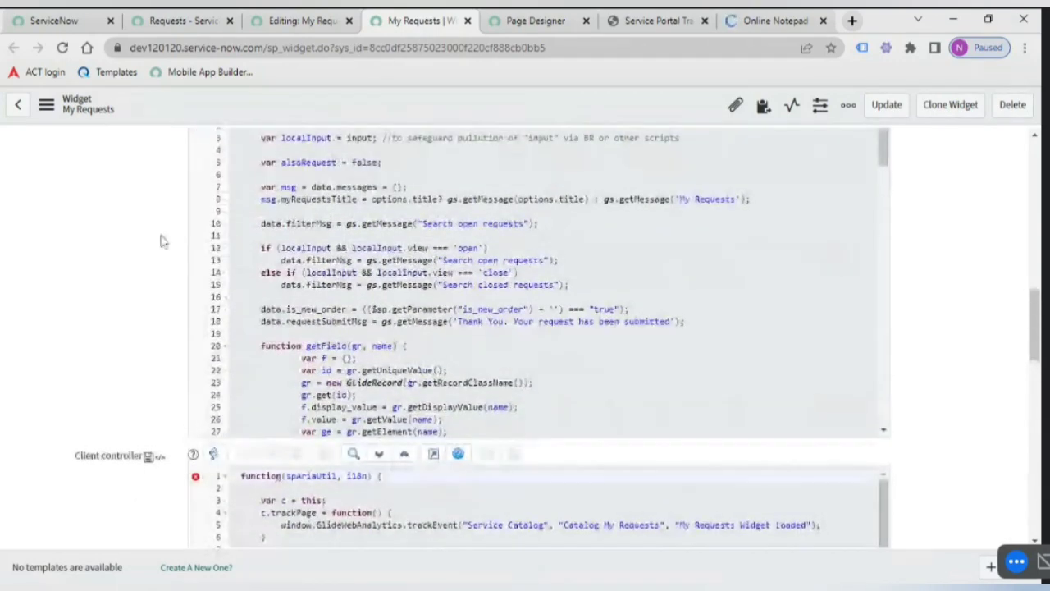
pyautogui.scroll(-15, 162, 240)
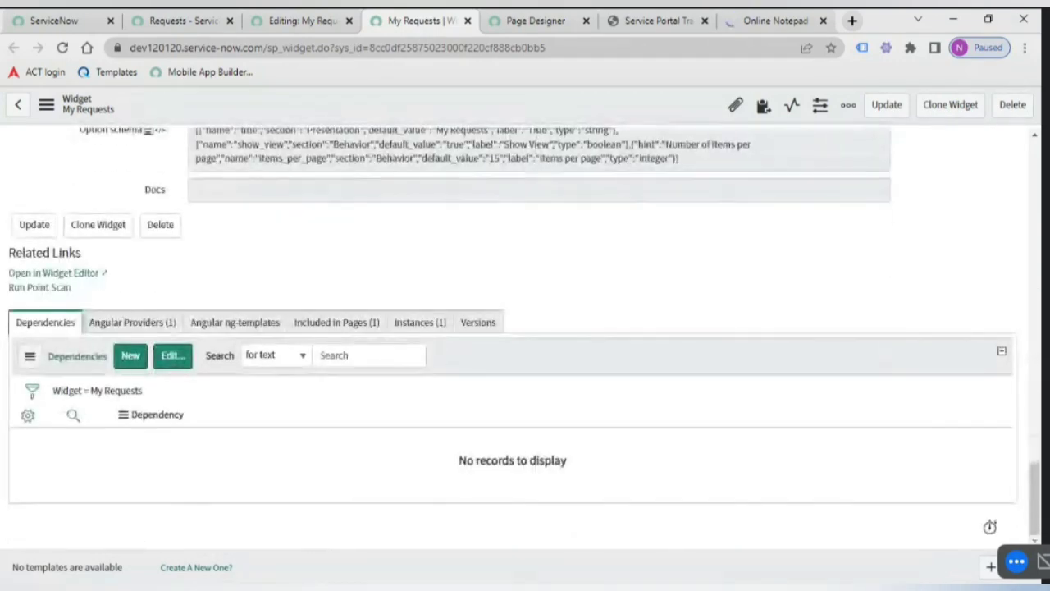
pyautogui.scroll(1, 236, 493)
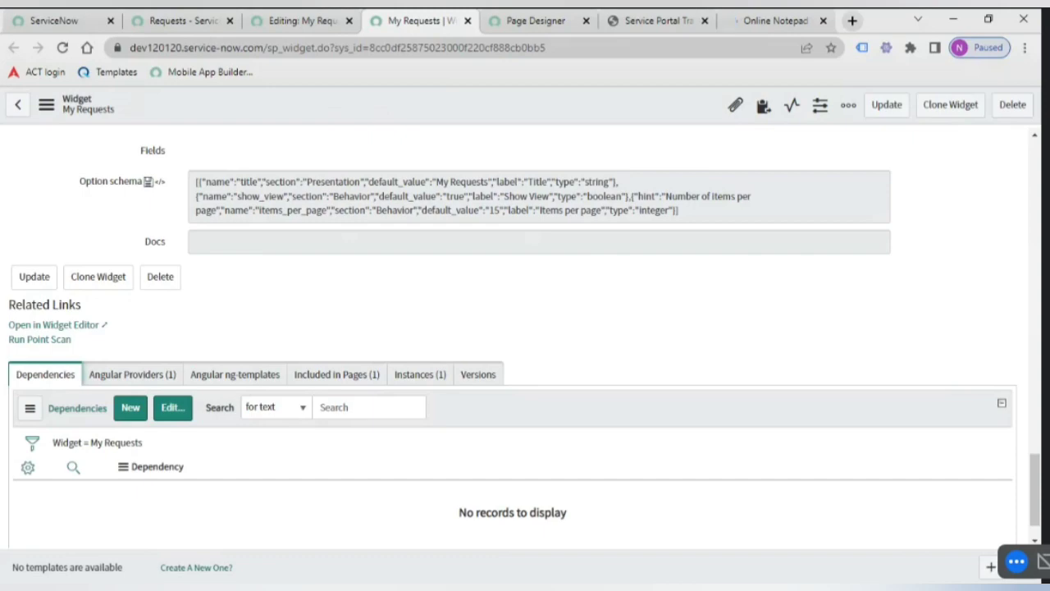
pyautogui.scroll(15, 92, 404)
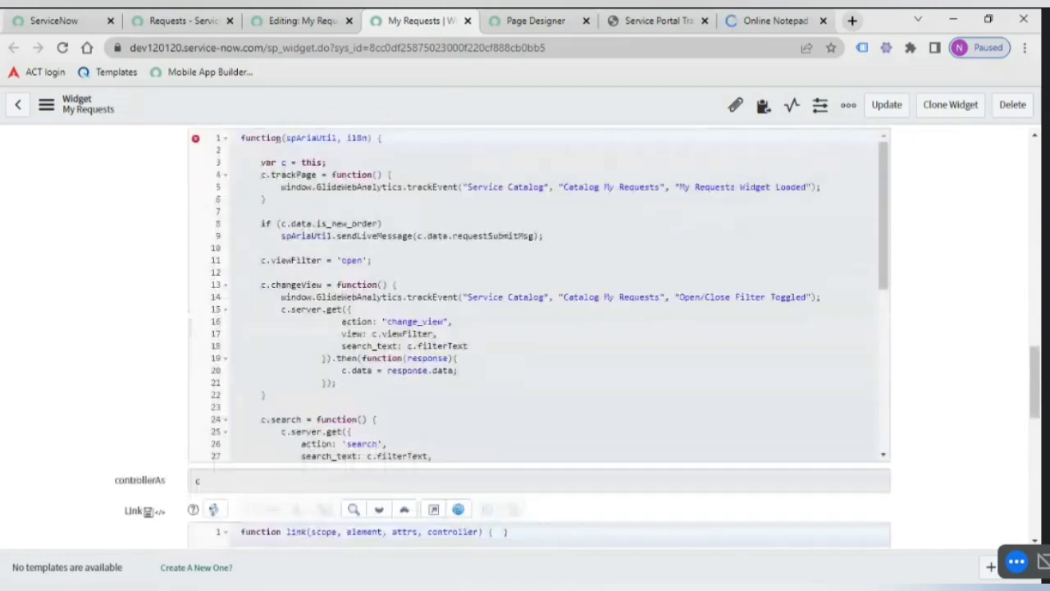
pyautogui.scroll(15, 93, 404)
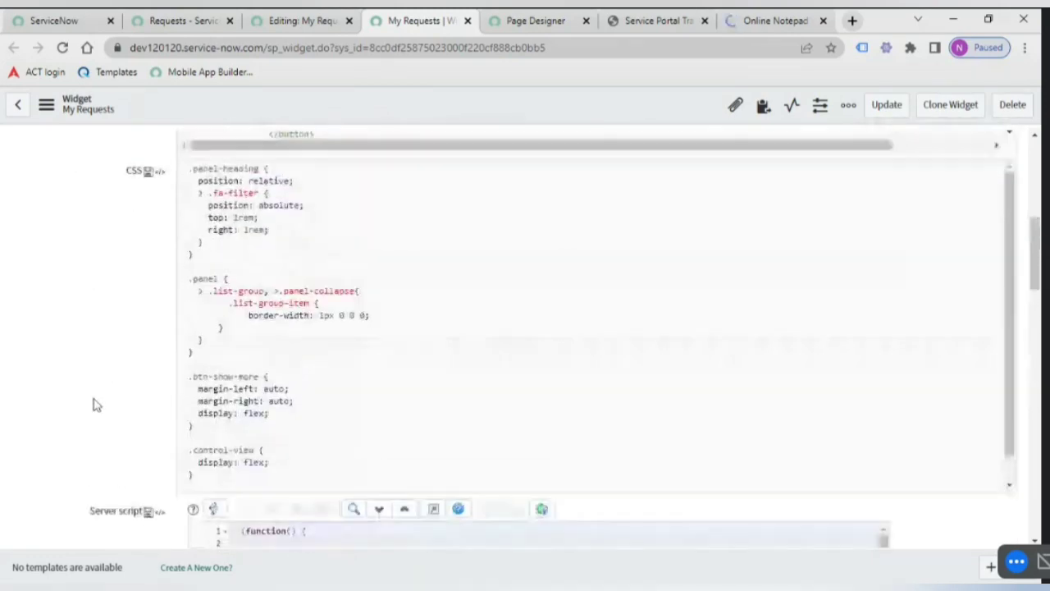
pyautogui.scroll(-8, 541, 341)
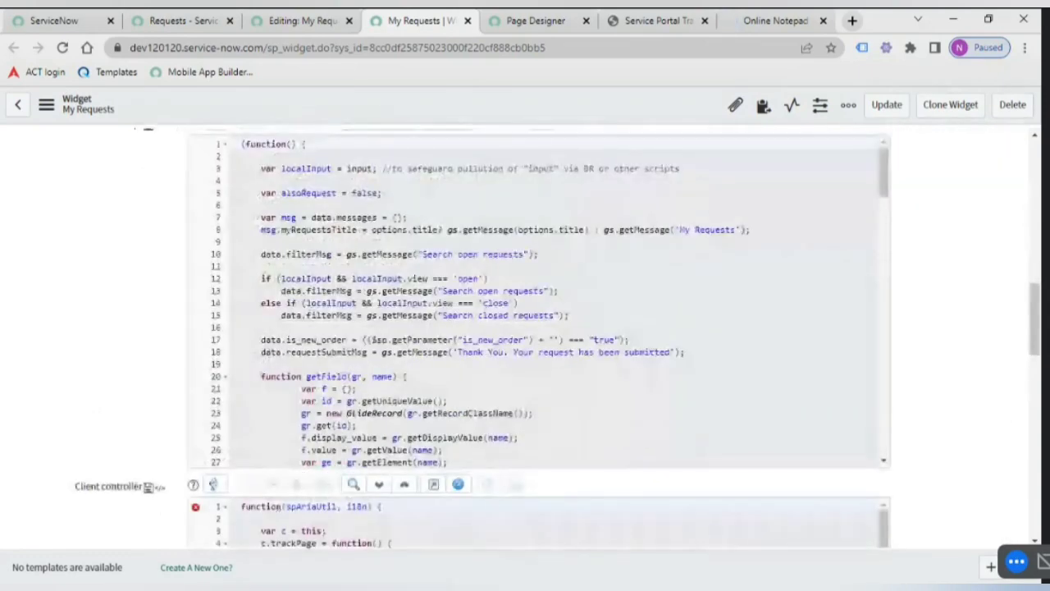
pyautogui.click(174, 20)
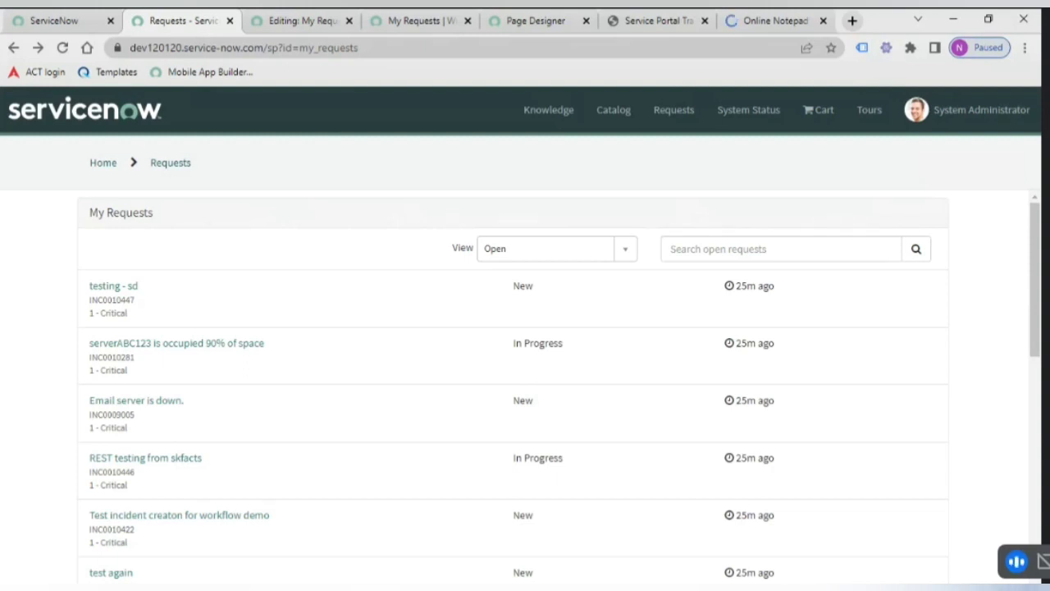
# Select the 'Portal Menus' topic on page 2 of the Service Portal Training PDF.
pyautogui.click(657, 21)
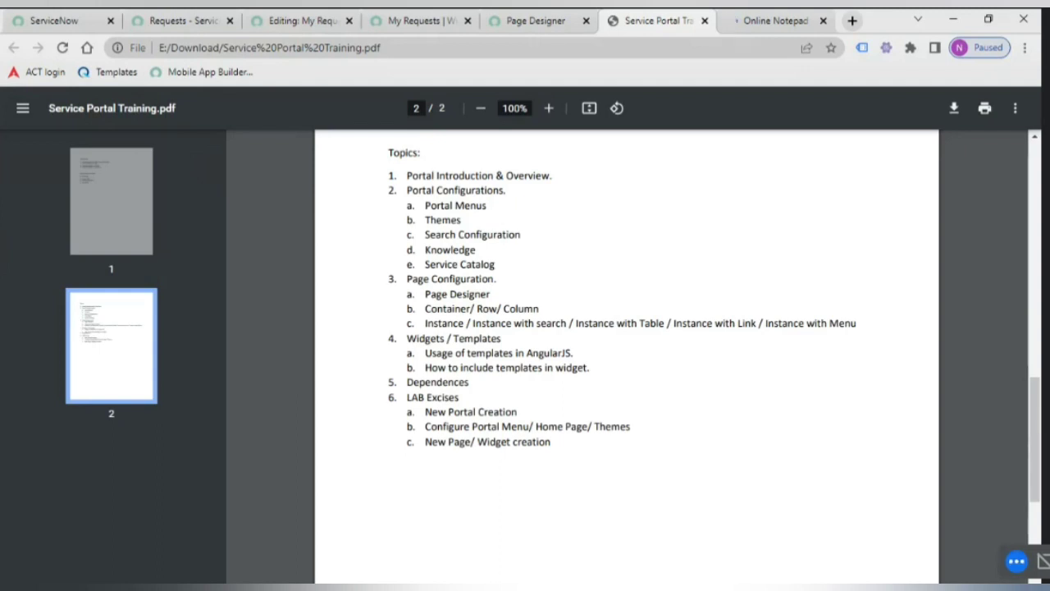
pyautogui.moveTo(425, 205); pyautogui.dragTo(488, 206)
pyautogui.moveTo(456, 205); pyautogui.dragTo(487, 205)
pyautogui.click(488, 205)
pyautogui.scroll(-1, 627, 356)
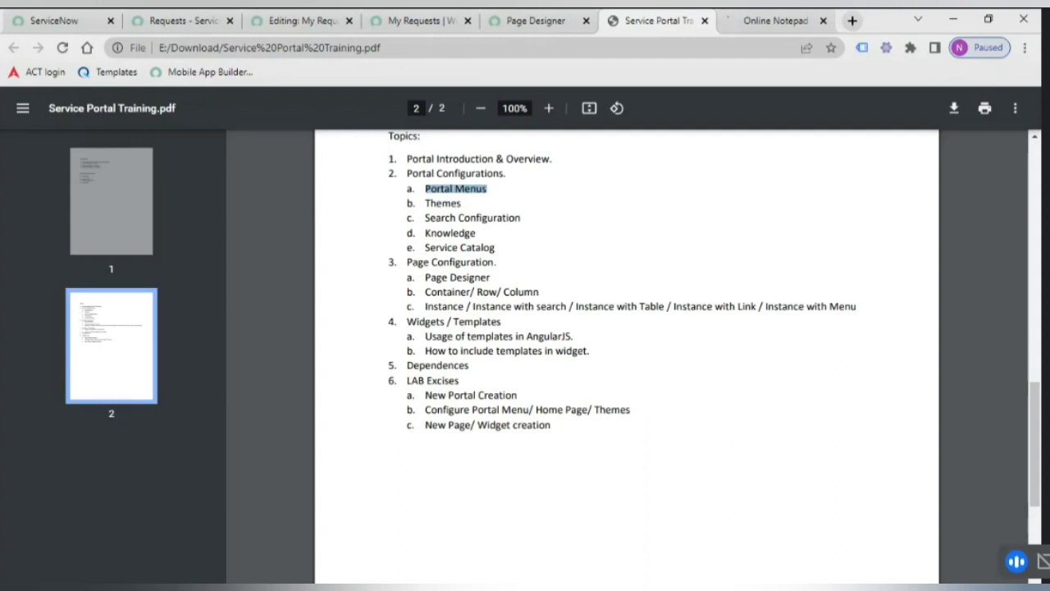
# Deselect 'Portal Menus' by clicking empty space on page 2 of the training PDF.
pyautogui.scroll(1, 627, 328)
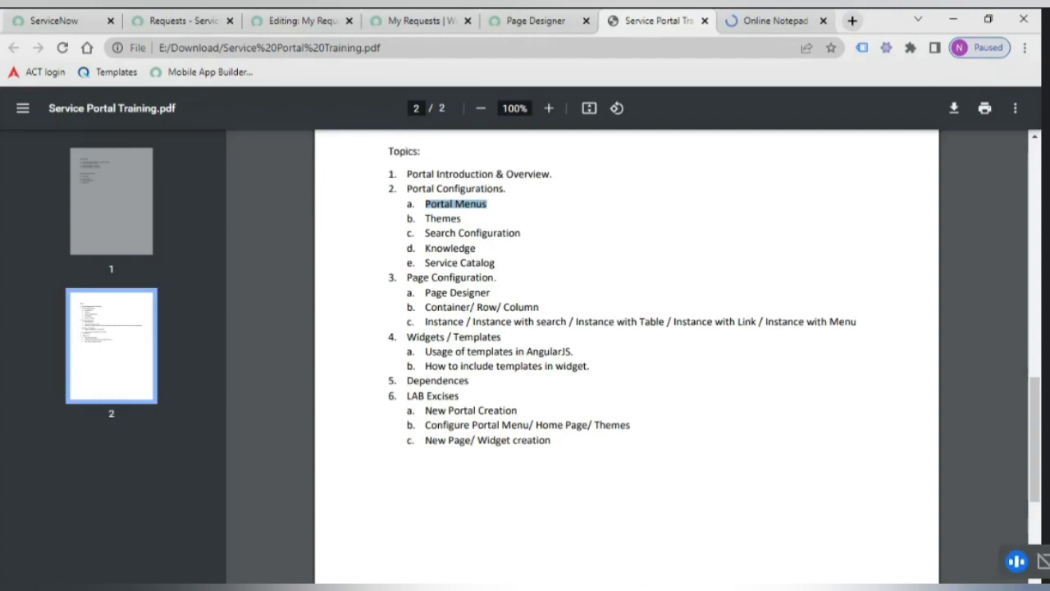
pyautogui.scroll(-1, 627, 353)
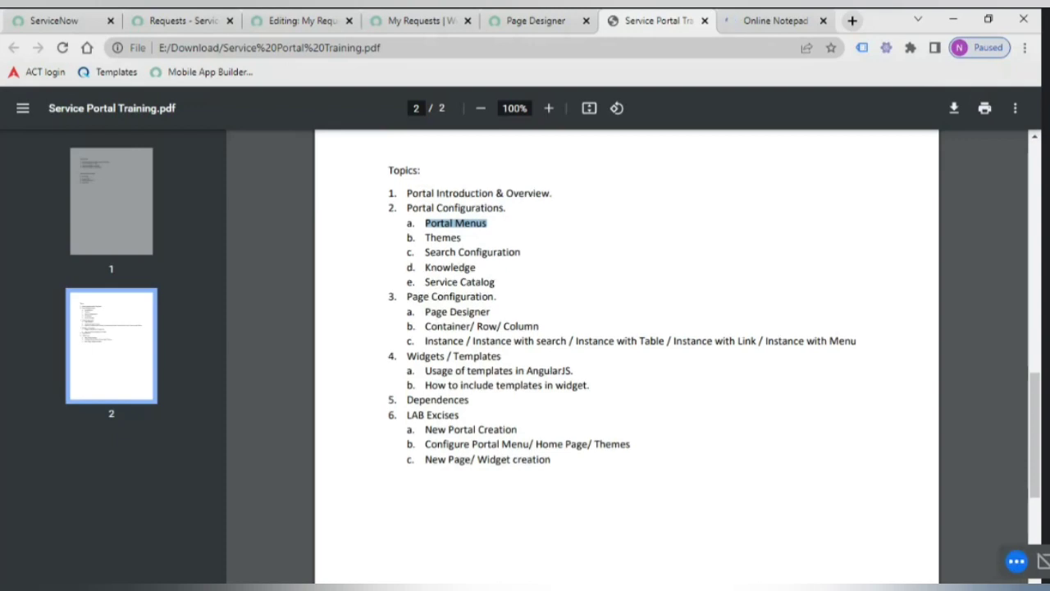
pyautogui.scroll(-1, 627, 352)
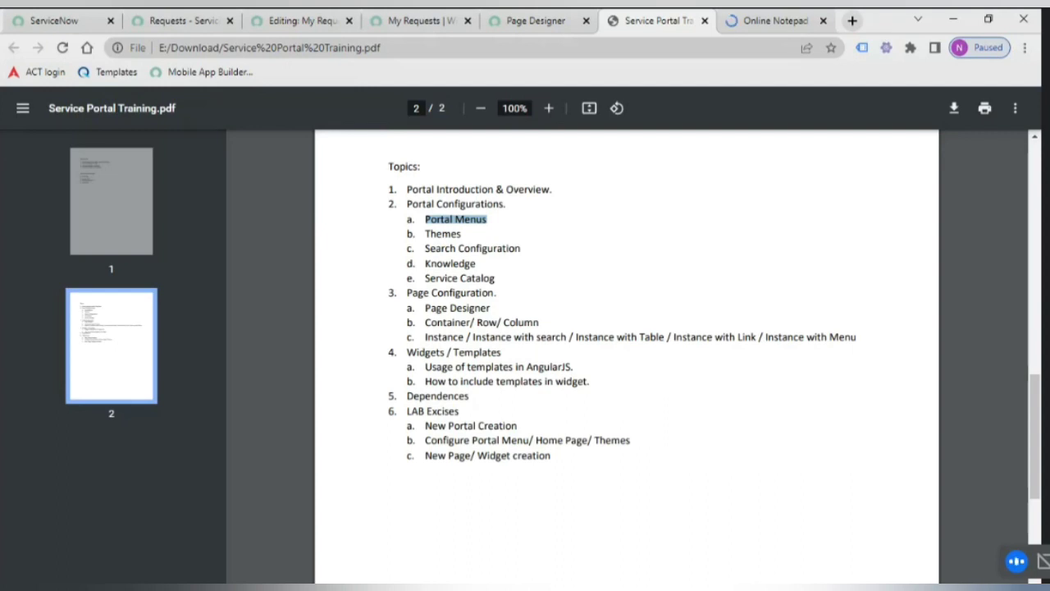
pyautogui.scroll(1, 626, 352)
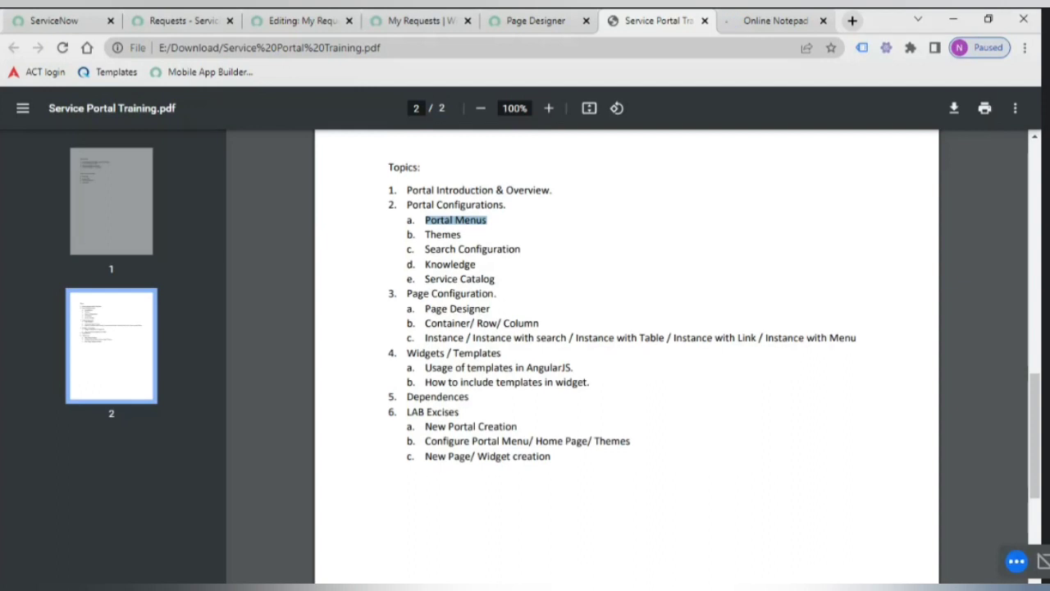
pyautogui.scroll(1, 588, 378)
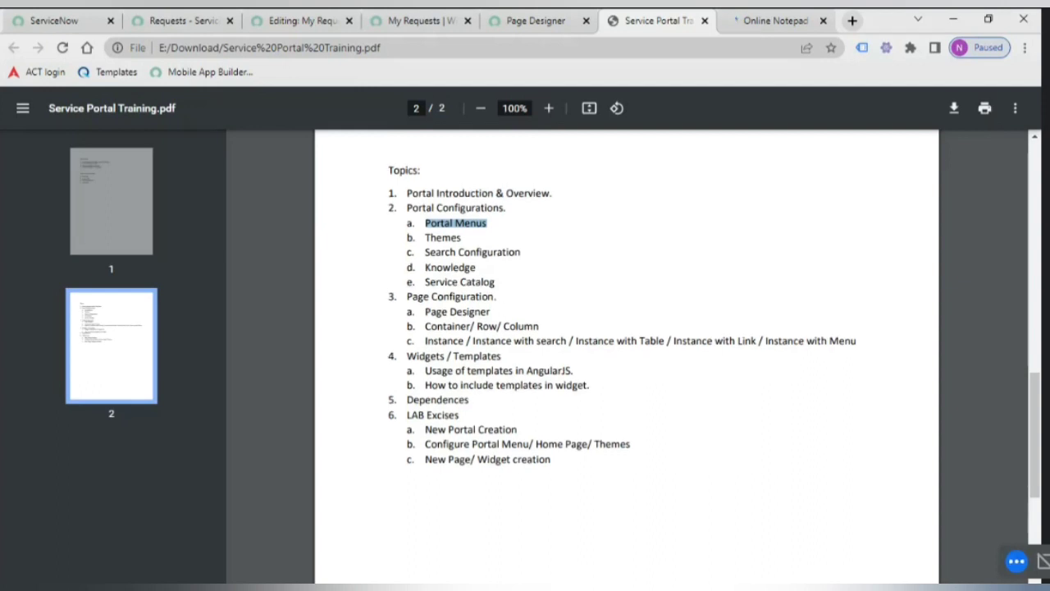
pyautogui.click(587, 378)
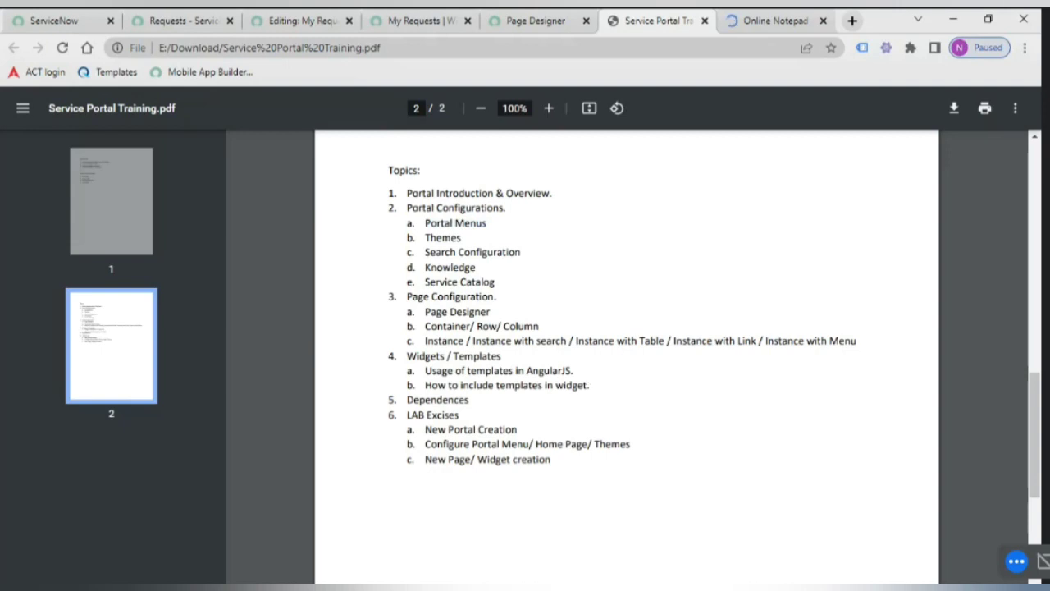